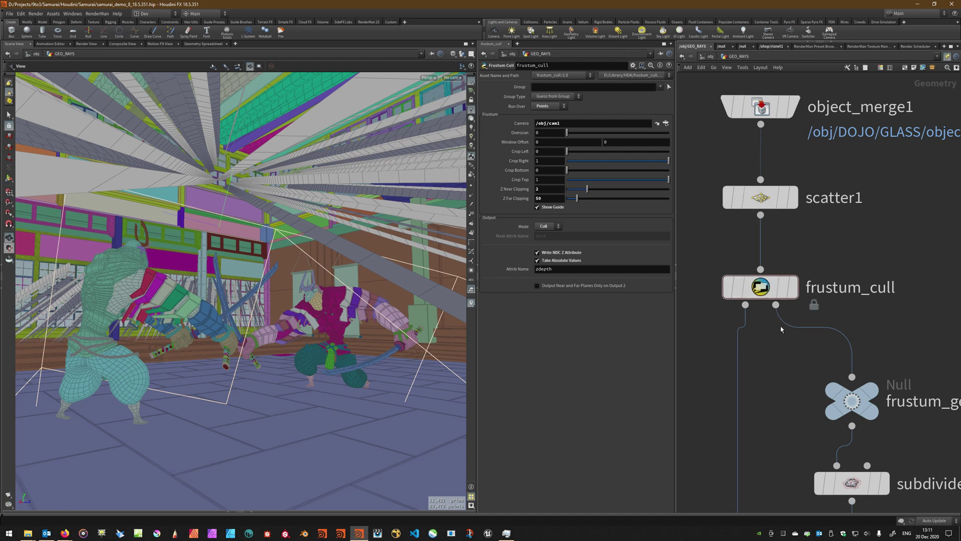
# Step: Examine the god-ray geometry around the samurai in the viewport and review the parameters of the object_merge1 node
pyautogui.moveTo(780, 327); pyautogui.dragTo(781, 341, button='middle')
pyautogui.moveTo(772, 385); pyautogui.dragTo(770, 367, button='middle')
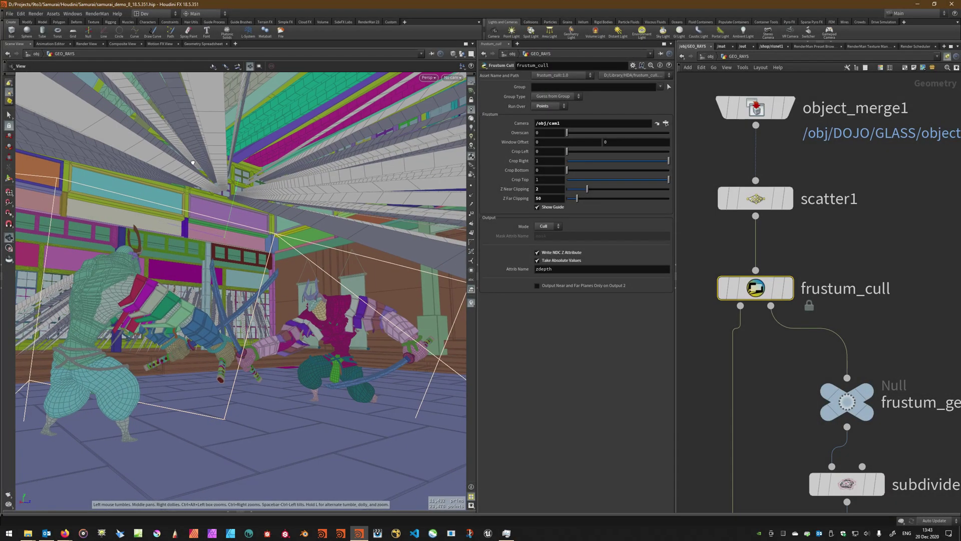
pyautogui.scroll(3, 194, 159)
pyautogui.moveTo(195, 160); pyautogui.dragTo(182, 197, button='middle')
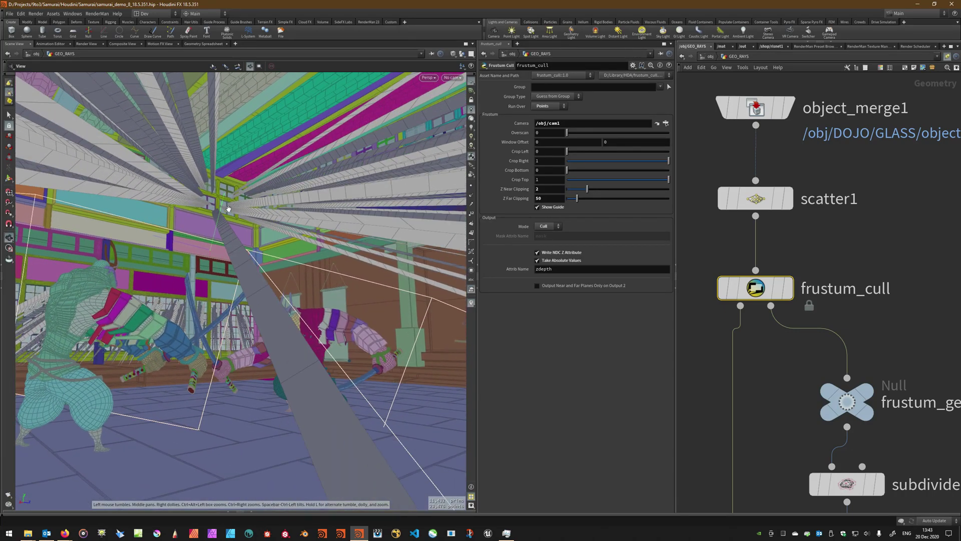
pyautogui.moveTo(228, 208); pyautogui.dragTo(221, 213)
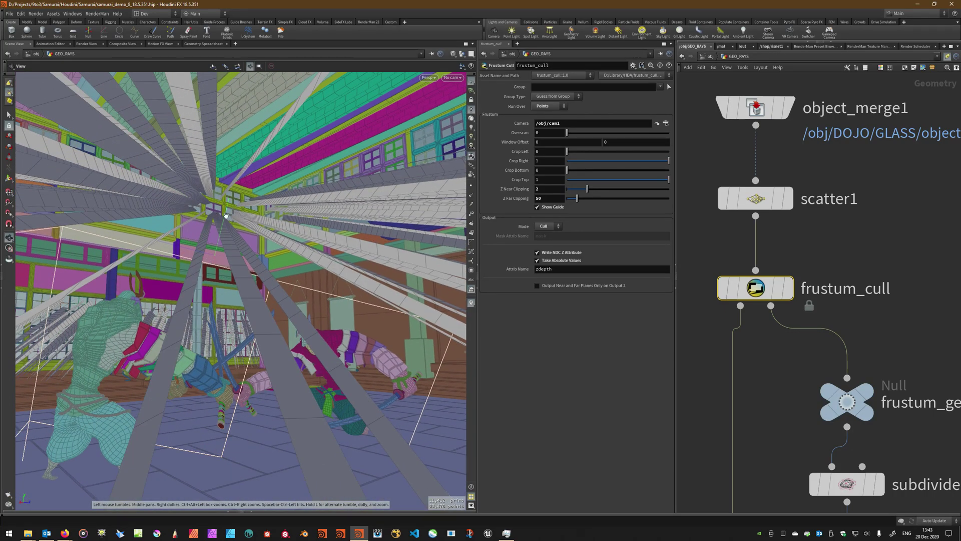
pyautogui.scroll(-6, 855, 206)
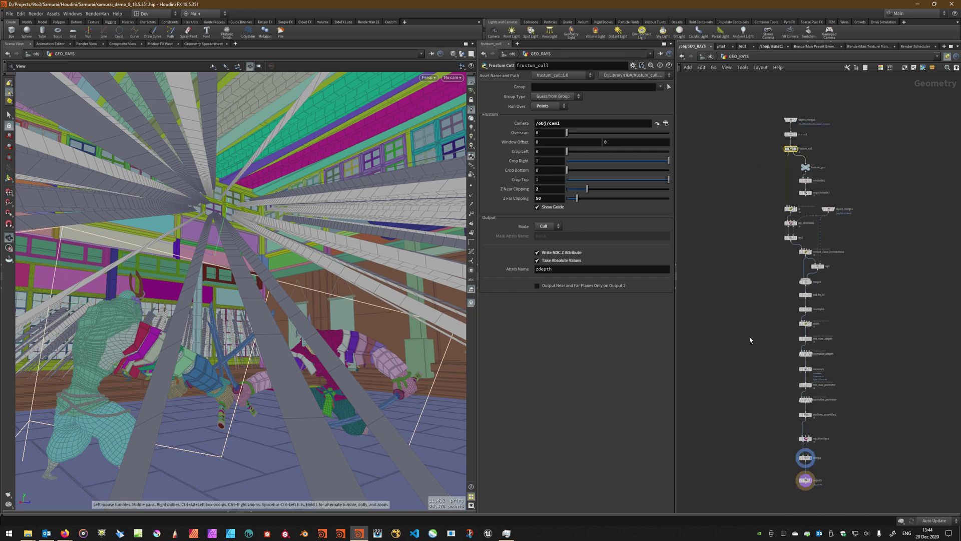
pyautogui.moveTo(226, 197); pyautogui.dragTo(272, 213)
pyautogui.scroll(5, 823, 98)
pyautogui.click(751, 205)
pyautogui.moveTo(272, 213); pyautogui.dragTo(259, 203, button='middle')
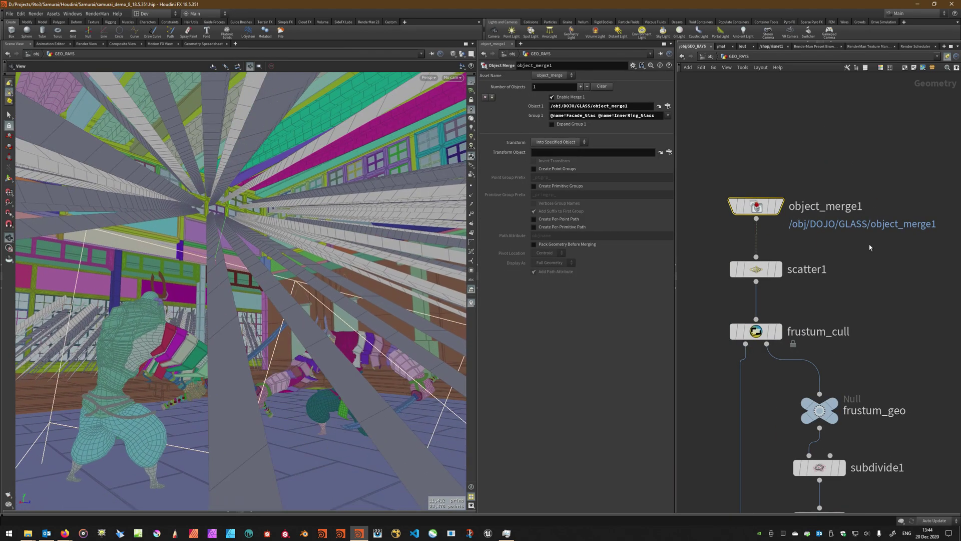
# Step: Select the frustum_cull node and inspect its parameters and frustum guide in the scene
pyautogui.scroll(2, 869, 256)
pyautogui.moveTo(810, 308); pyautogui.dragTo(874, 260, button='middle')
pyautogui.click(813, 296)
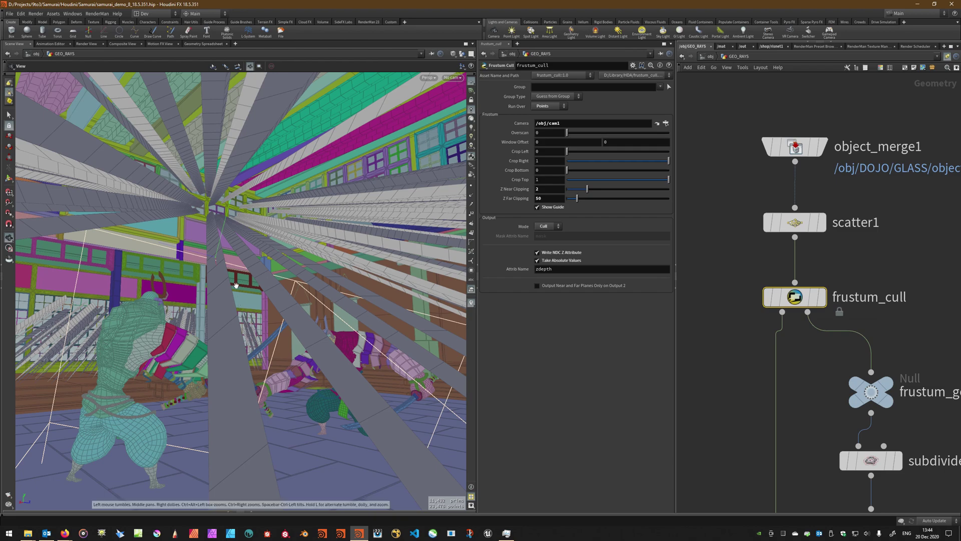
pyautogui.moveTo(234, 281); pyautogui.dragTo(258, 270, button='middle')
pyautogui.moveTo(212, 242); pyautogui.dragTo(236, 224, button='middle')
pyautogui.moveTo(237, 223); pyautogui.dragTo(245, 219)
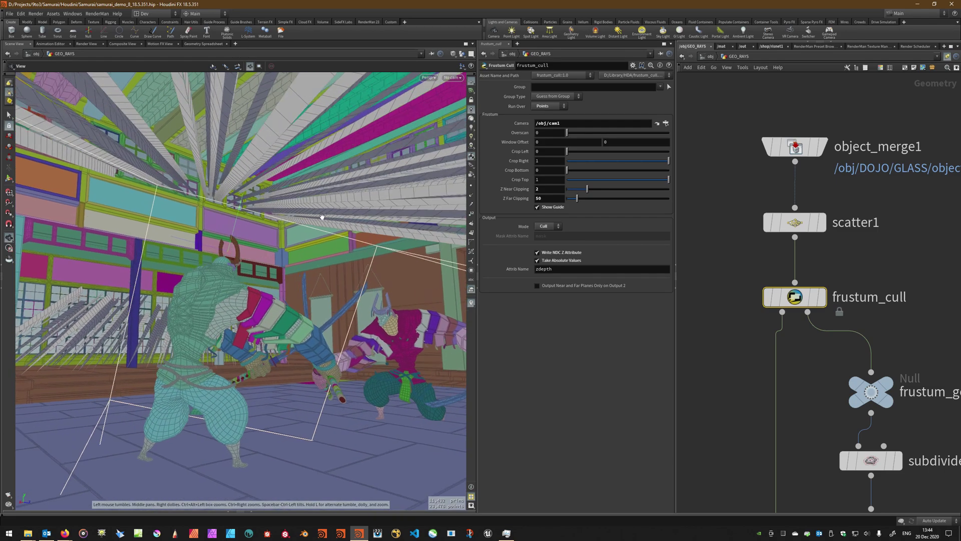
# Step: Look through cam1 with the camera locked to the view and reframe the rays
pyautogui.click(452, 77)
pyautogui.click(466, 159)
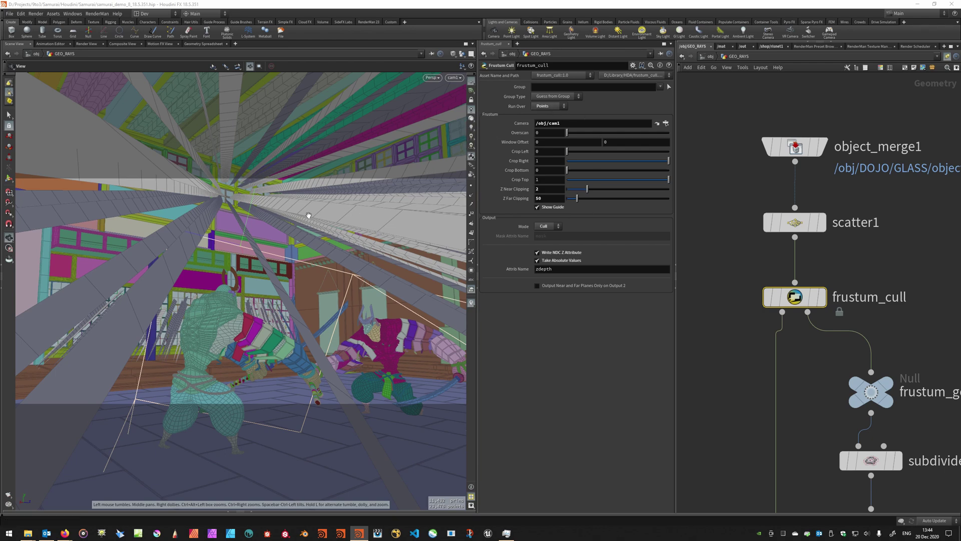
pyautogui.click(471, 100)
pyautogui.moveTo(218, 220); pyautogui.dragTo(194, 176)
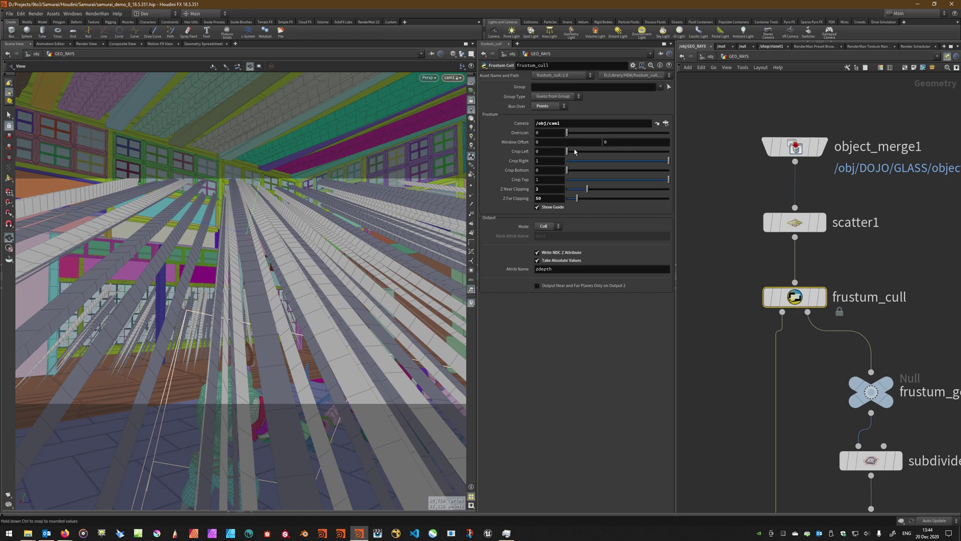
# Step: Hide the other scene objects and display the output of the frustum_cull node
pyautogui.click(462, 54)
pyautogui.click(485, 77)
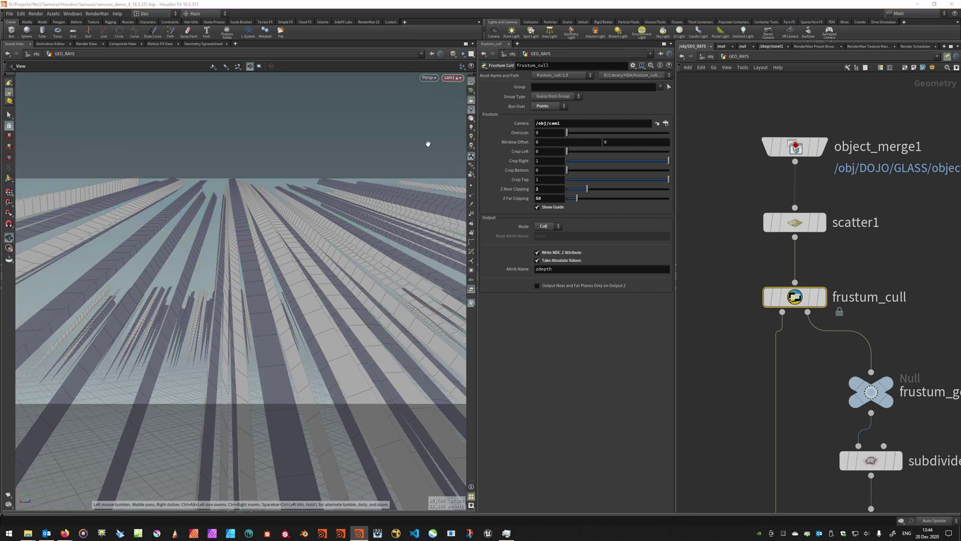
pyautogui.click(799, 303)
pyautogui.moveTo(799, 303)
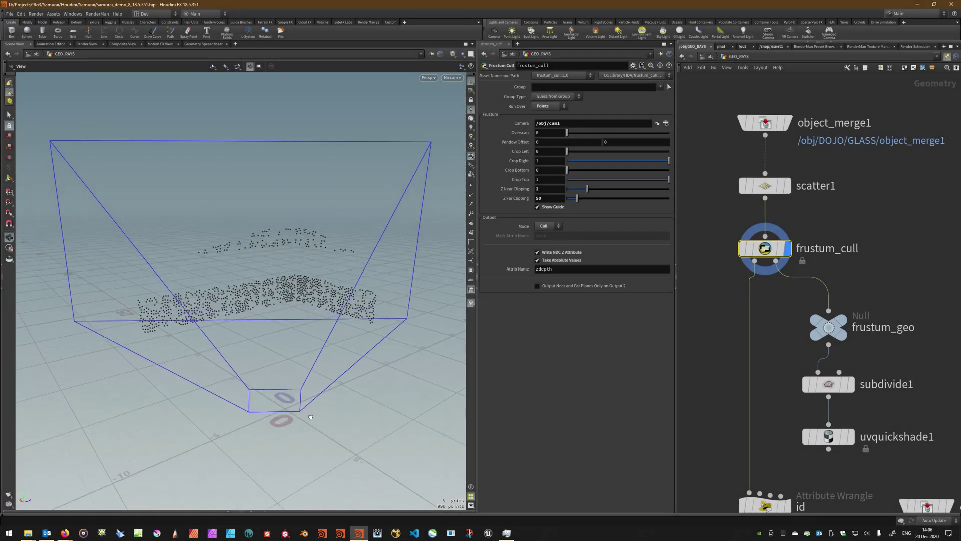
pyautogui.moveTo(311, 417); pyautogui.dragTo(310, 415)
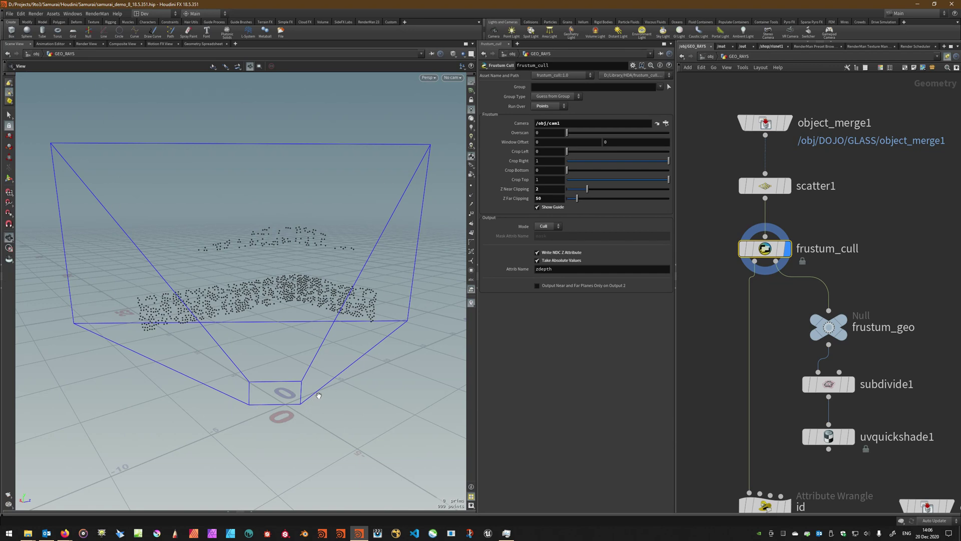
# Step: Toggle the frustum guide off and back on, and display the frustum_geo null fed by the second output
pyautogui.click(556, 208)
pyautogui.click(557, 208)
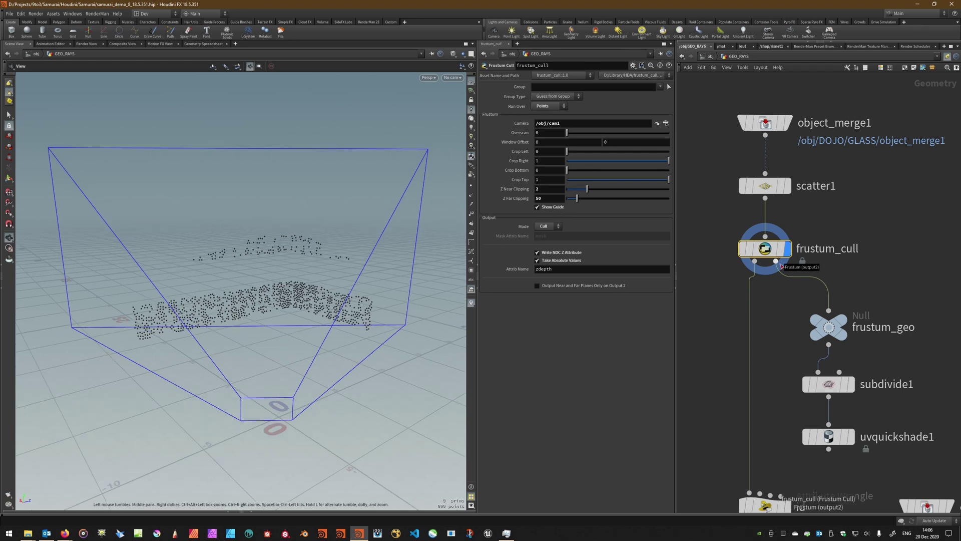
pyautogui.moveTo(843, 330)
pyautogui.click(857, 299)
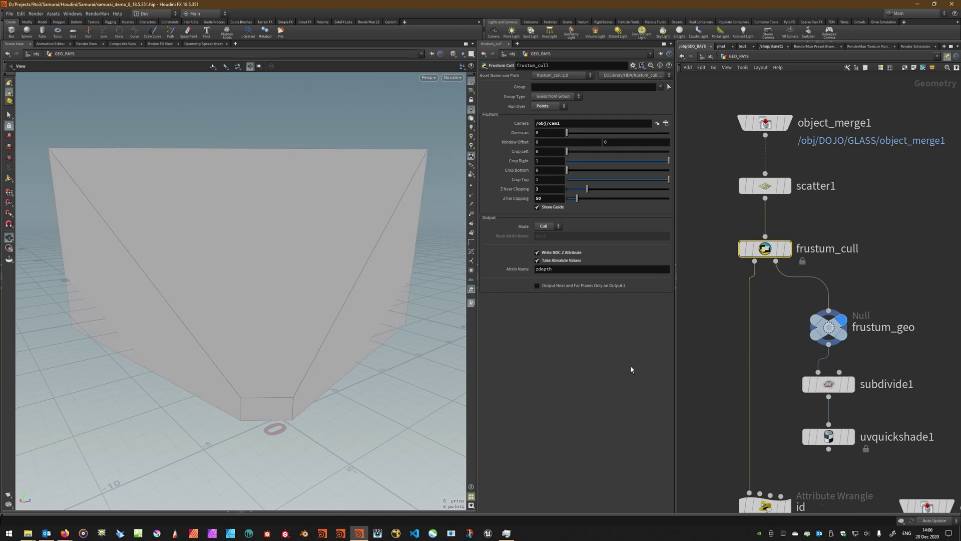
pyautogui.moveTo(293, 346); pyautogui.dragTo(330, 321)
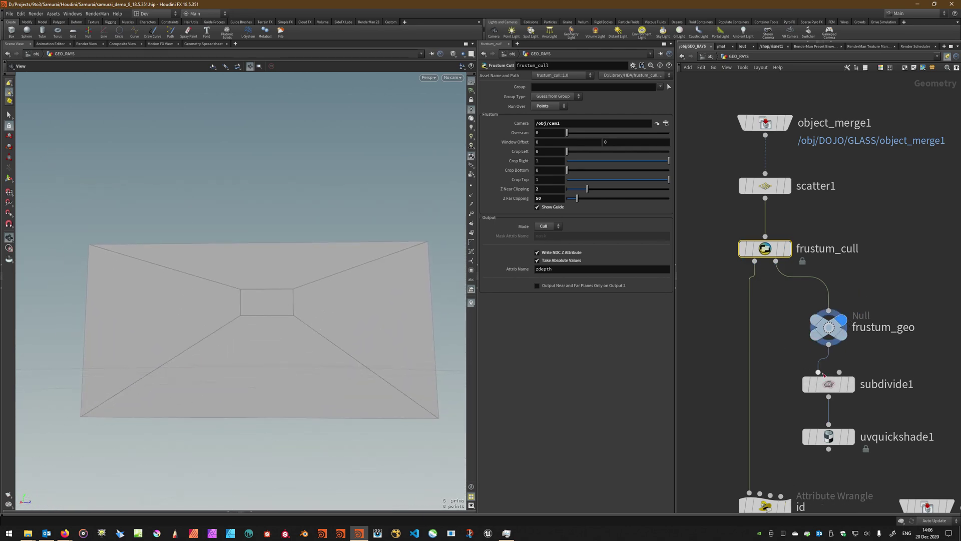
# Step: Display the uvquickshade1 node and inspect the UVs on the frustum geometry from several sides
pyautogui.click(852, 437)
pyautogui.moveTo(320, 371); pyautogui.dragTo(214, 277)
pyautogui.moveTo(214, 276); pyautogui.dragTo(328, 345, button='middle')
pyautogui.moveTo(340, 336); pyautogui.dragTo(310, 323)
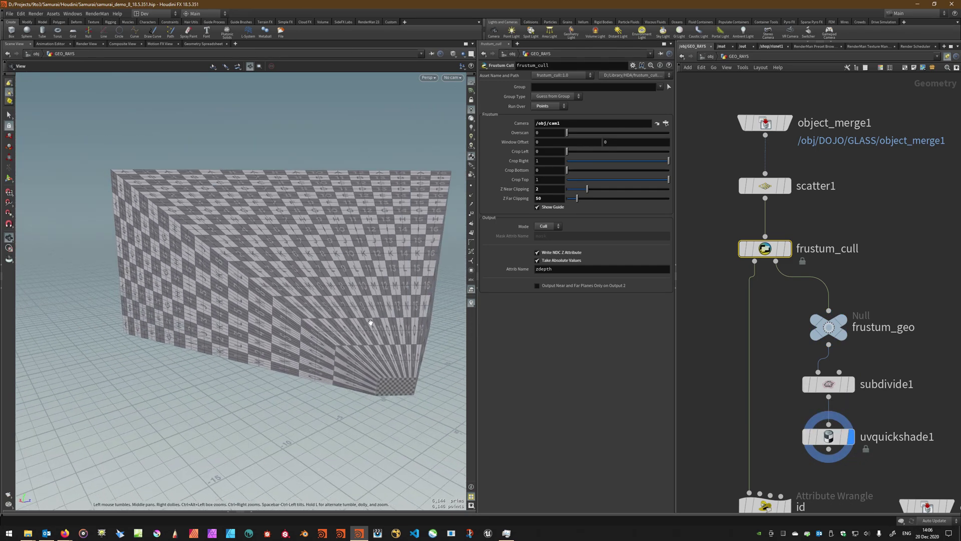
# Step: Try outputting only the near and far planes on output 2, and restore the full frustum geometry
pyautogui.click(572, 288)
pyautogui.moveTo(280, 278); pyautogui.dragTo(299, 325)
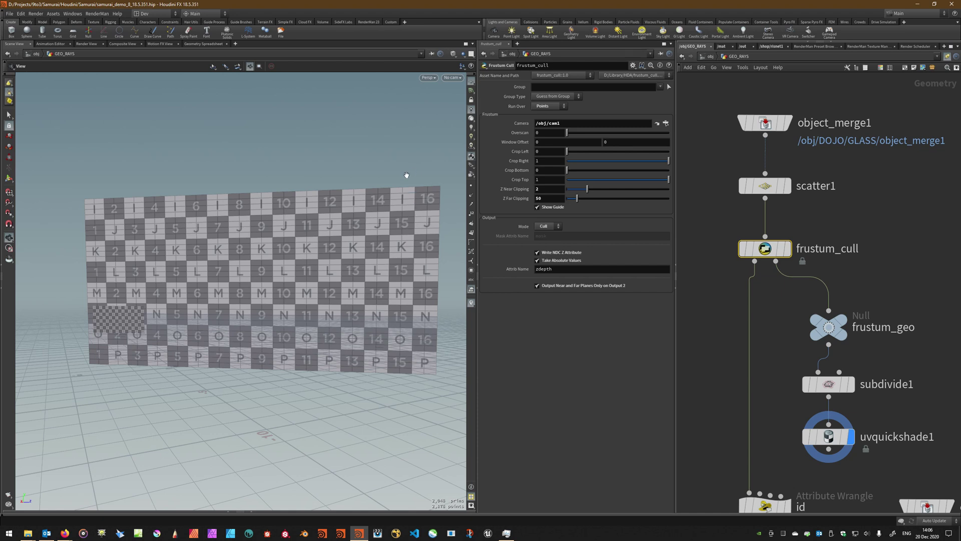
pyautogui.moveTo(569, 150); pyautogui.dragTo(530, 154)
pyautogui.click(581, 289)
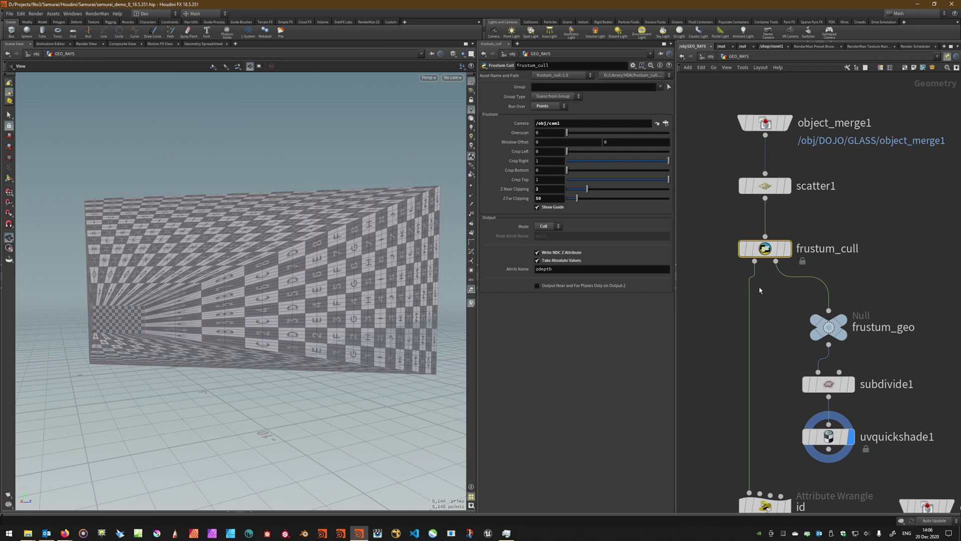
# Step: Display the frustum_cull points and template the scatter1 points for comparison with the culled result
pyautogui.click(789, 249)
pyautogui.click(781, 186)
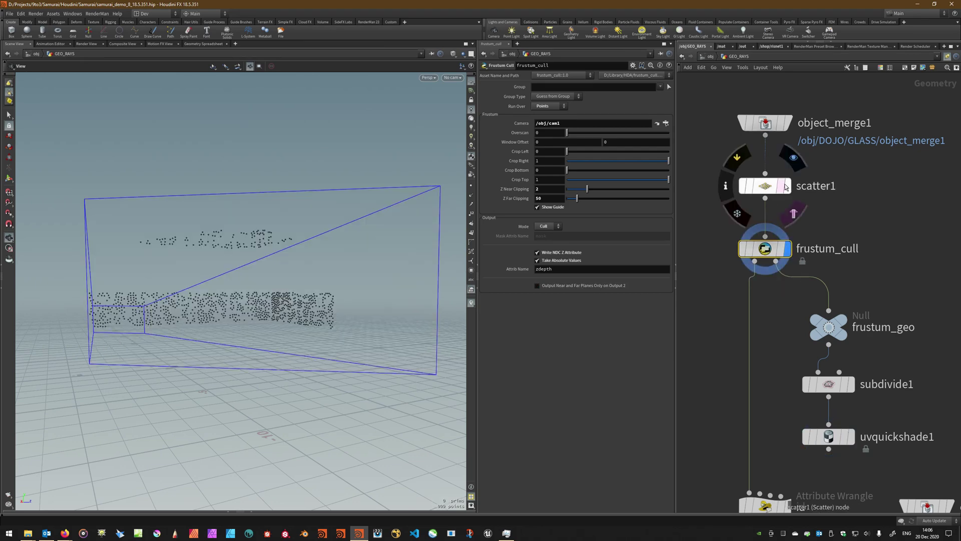
pyautogui.moveTo(305, 269); pyautogui.dragTo(277, 324)
pyautogui.scroll(2, 285, 338)
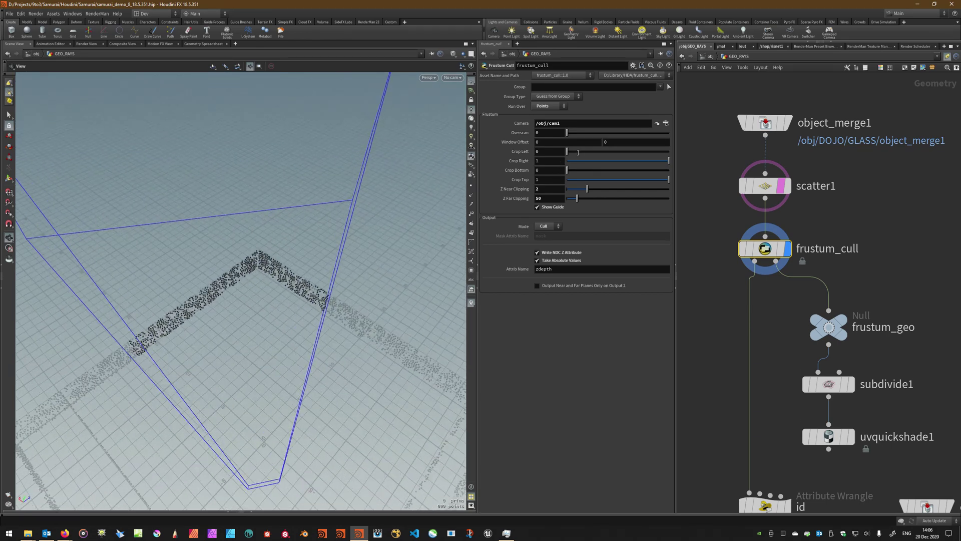
# Step: Try different left, right and top crop values on the frustum, returning them to 0, 1 and 1
pyautogui.moveTo(569, 152)
pyautogui.mouseDown()
pyautogui.moveTo(609, 148)
pyautogui.moveTo(566, 151)
pyautogui.mouseUp()
pyautogui.moveTo(661, 161); pyautogui.dragTo(670, 160)
pyautogui.moveTo(614, 180); pyautogui.dragTo(694, 186)
pyautogui.moveTo(260, 446); pyautogui.dragTo(323, 238)
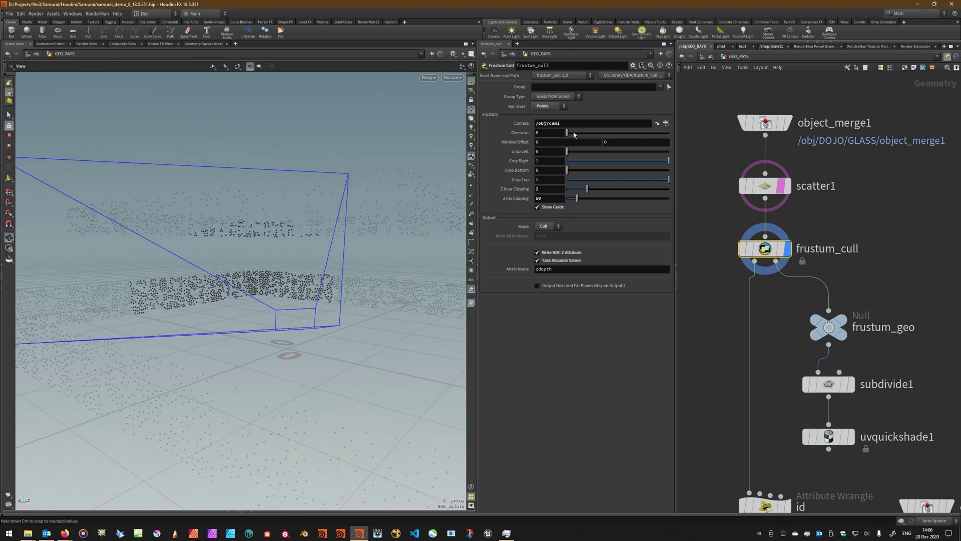
# Step: Set the frustum Overscan to 0.03 and look through cam1
pyautogui.moveTo(567, 133)
pyautogui.mouseDown()
pyautogui.moveTo(602, 134)
pyautogui.moveTo(570, 137)
pyautogui.mouseUp()
pyautogui.click(453, 77)
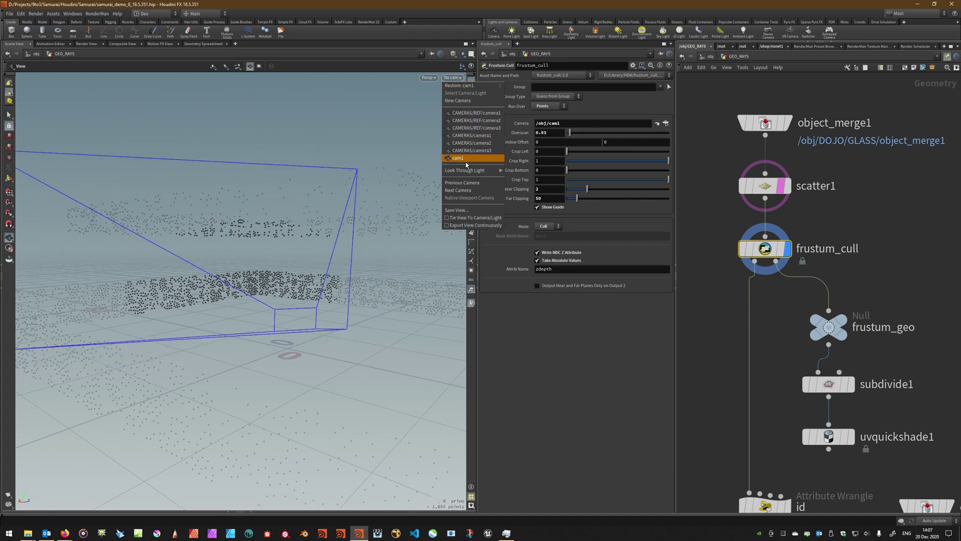
pyautogui.click(458, 157)
pyautogui.moveTo(559, 134); pyautogui.dragTo(564, 133, button='middle')
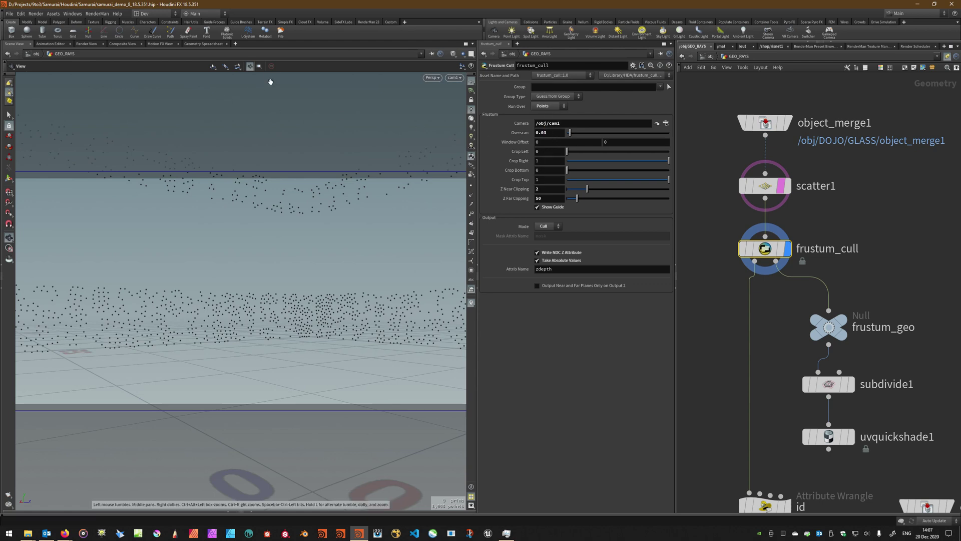
# Step: Set the Overscan to 0.06 while checking the frame border in the 2D camera view, and restore normal view navigation
pyautogui.click(259, 66)
pyautogui.scroll(-5, 281, 249)
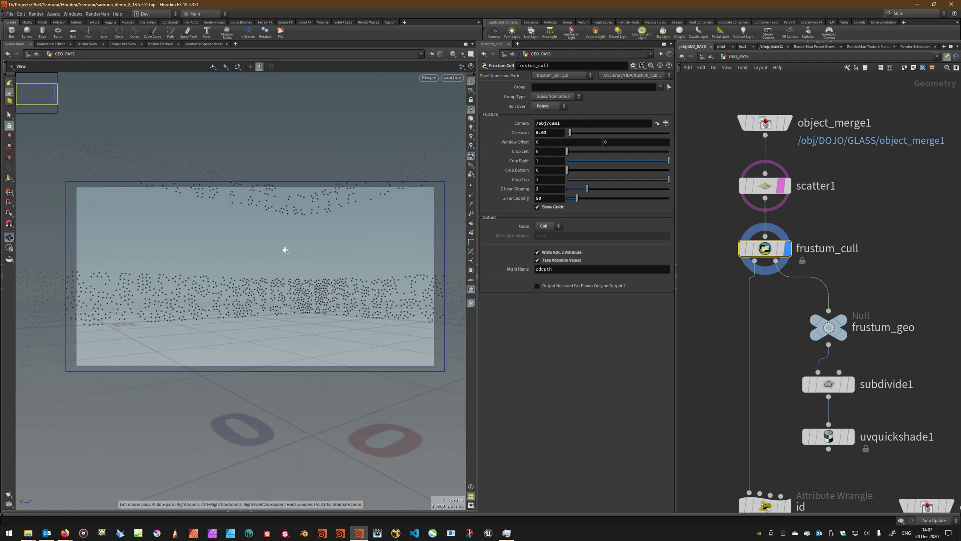
pyautogui.moveTo(559, 133); pyautogui.dragTo(570, 151, button='middle')
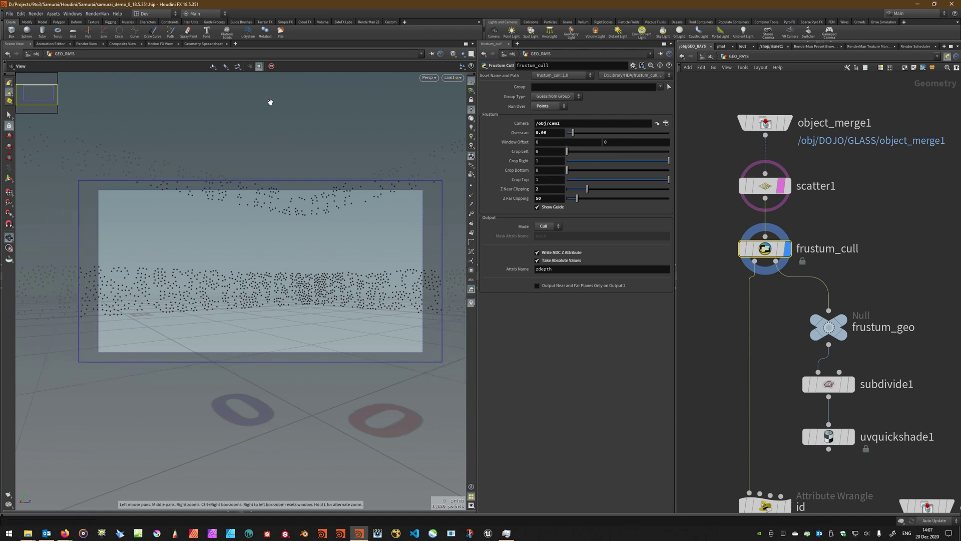
pyautogui.click(272, 67)
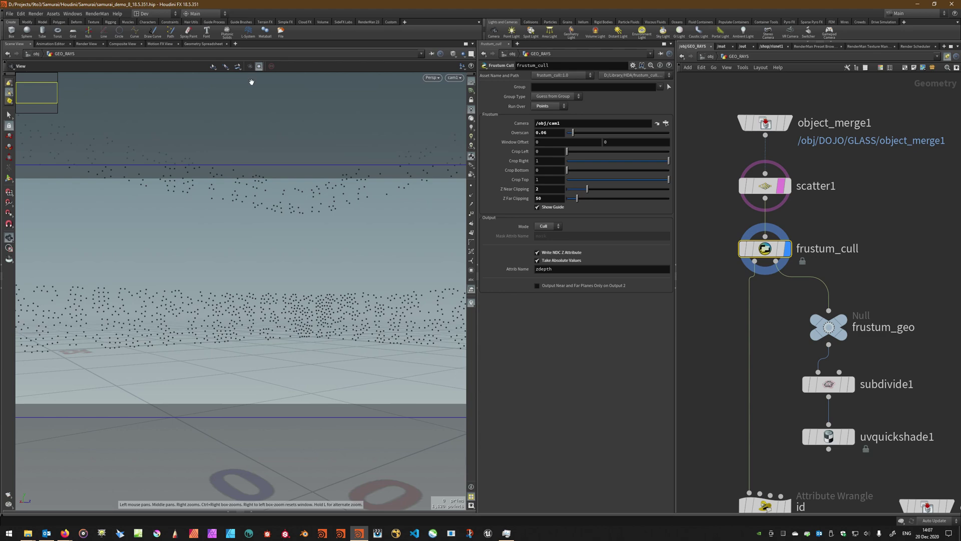
pyautogui.click(250, 66)
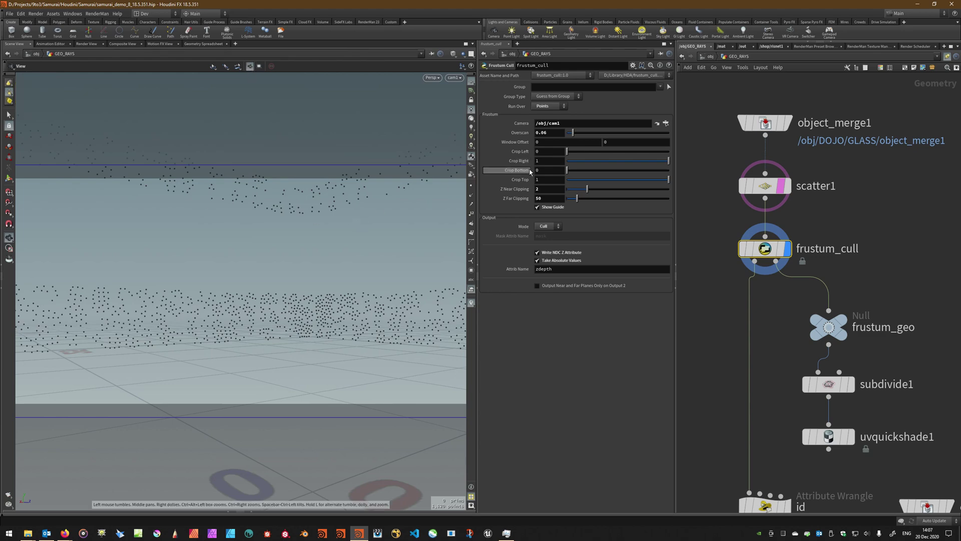
# Step: Leave the camera view and set the frustum's Window Offset to -0.1 and 0.02
pyautogui.moveTo(278, 280); pyautogui.dragTo(235, 310)
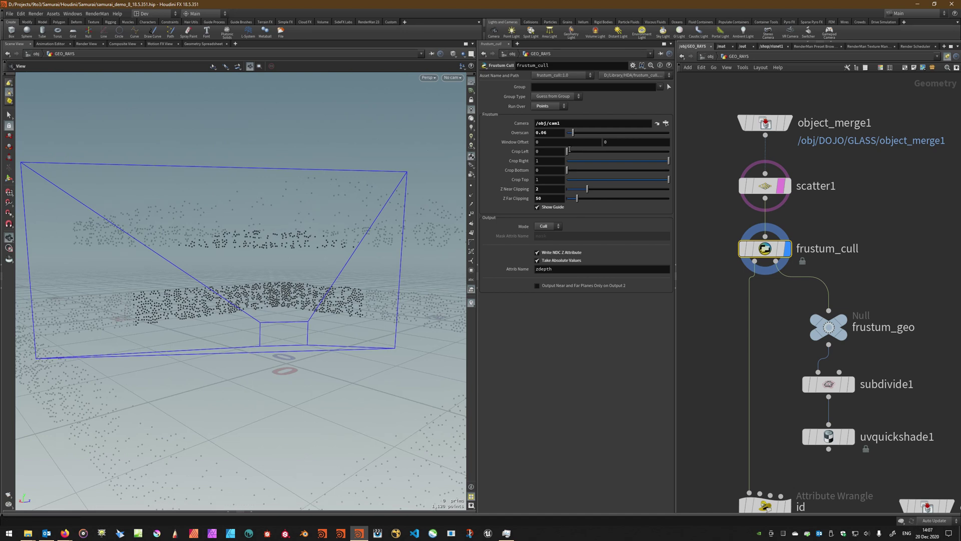
pyautogui.moveTo(563, 152); pyautogui.dragTo(538, 160, button='middle')
pyautogui.moveTo(620, 142); pyautogui.dragTo(650, 158, button='middle')
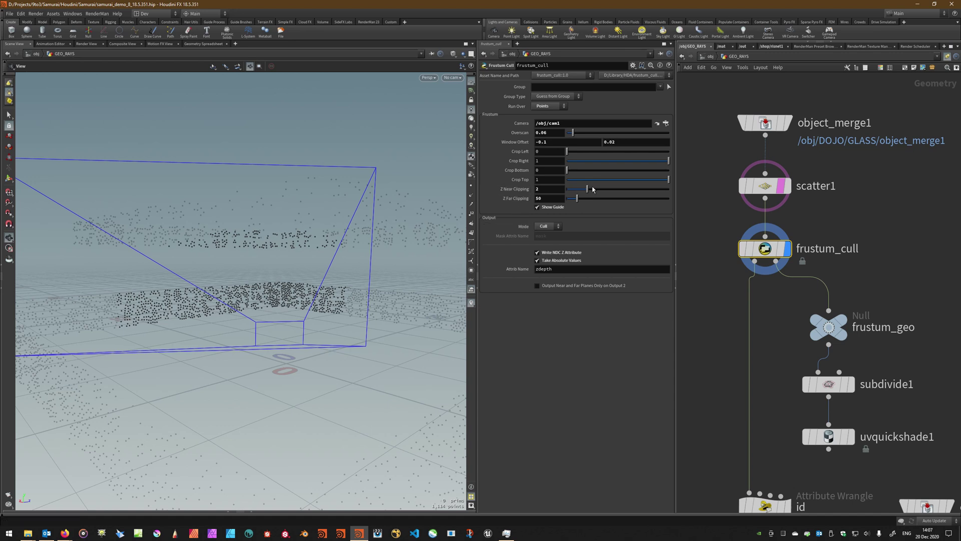
# Step: Set the frustum's Z Near Clipping to 5.31 and Z Far Clipping to 33
pyautogui.moveTo(587, 189)
pyautogui.mouseDown()
pyautogui.moveTo(664, 199)
pyautogui.moveTo(568, 199)
pyautogui.moveTo(577, 199)
pyautogui.mouseUp()
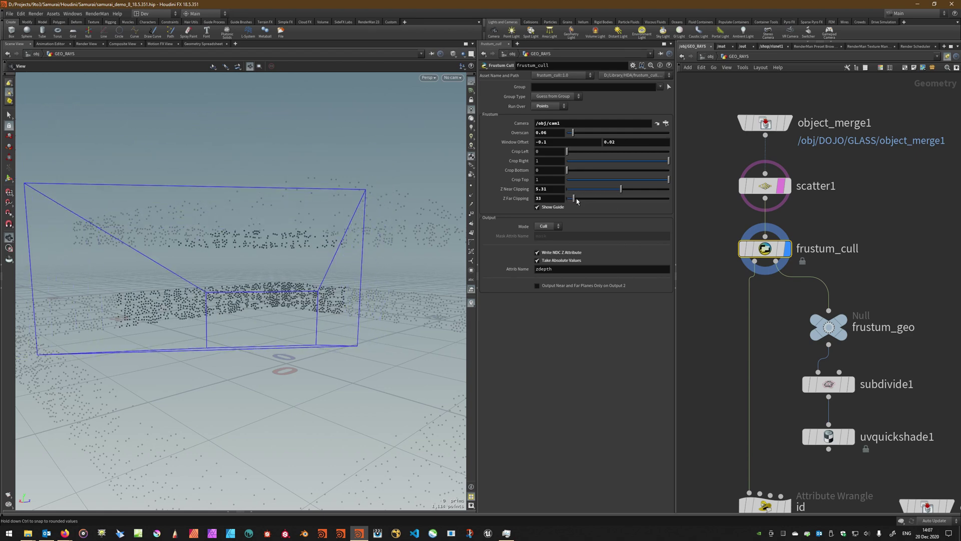
pyautogui.moveTo(331, 242); pyautogui.dragTo(329, 254)
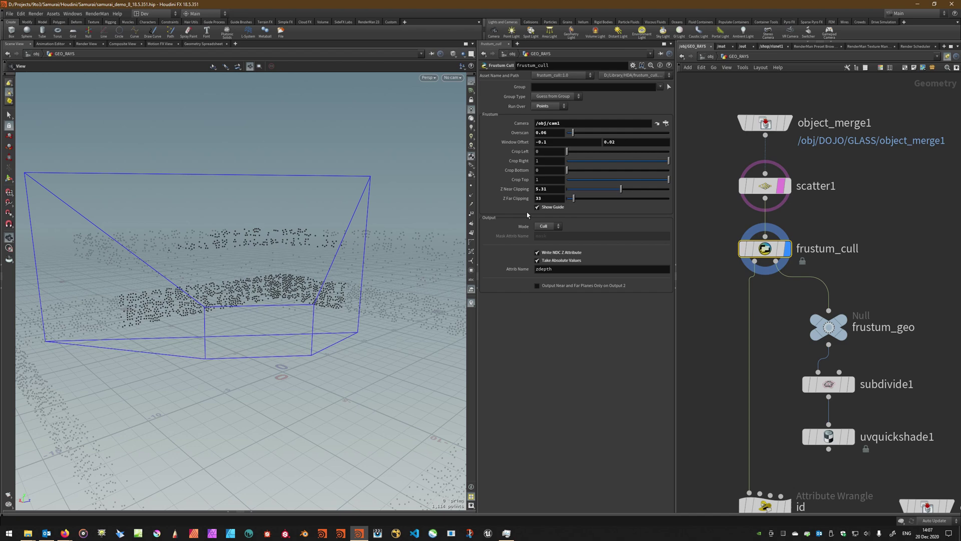
pyautogui.moveTo(818, 268)
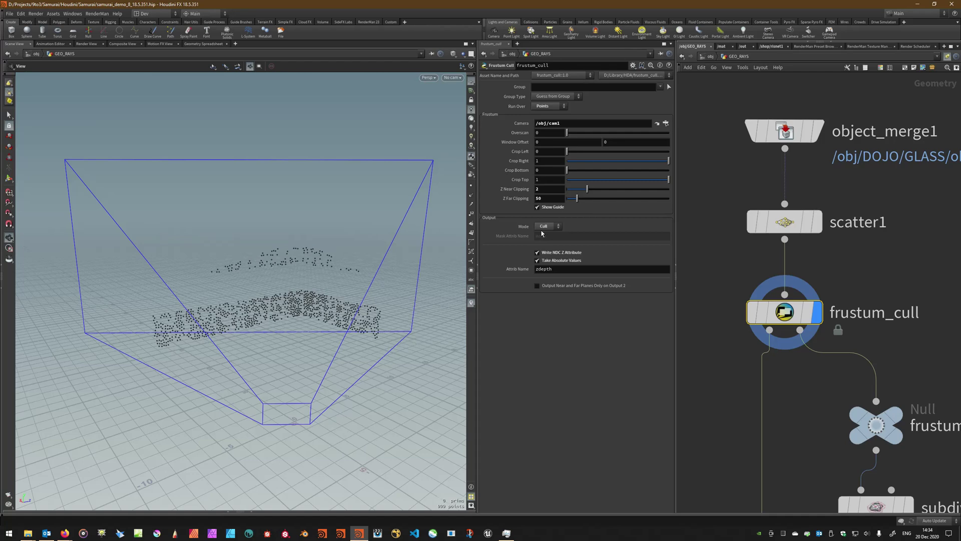
# Step: Set the frustum_cull output mode to Mask and open the node's information to check its point attributes
pyautogui.moveTo(324, 319); pyautogui.dragTo(338, 287)
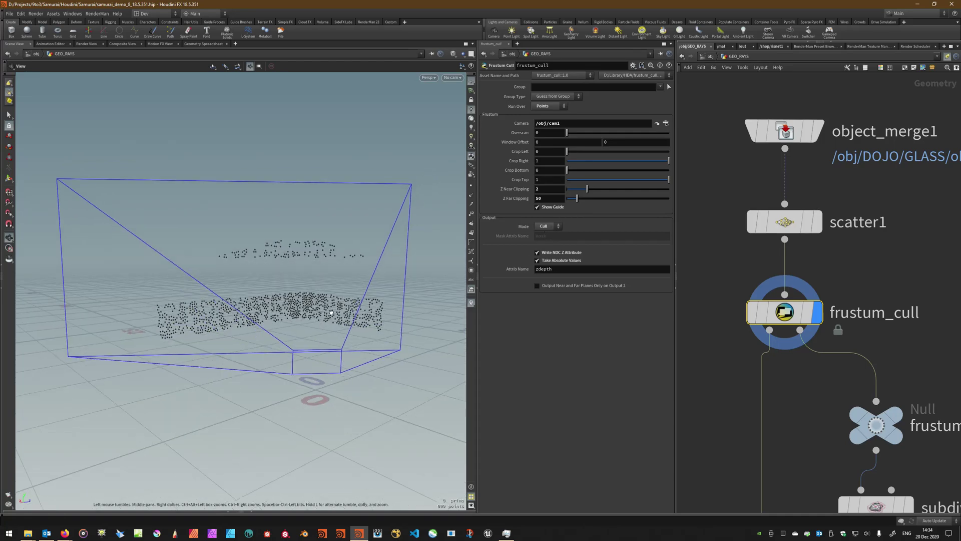
pyautogui.click(548, 226)
pyautogui.click(546, 235)
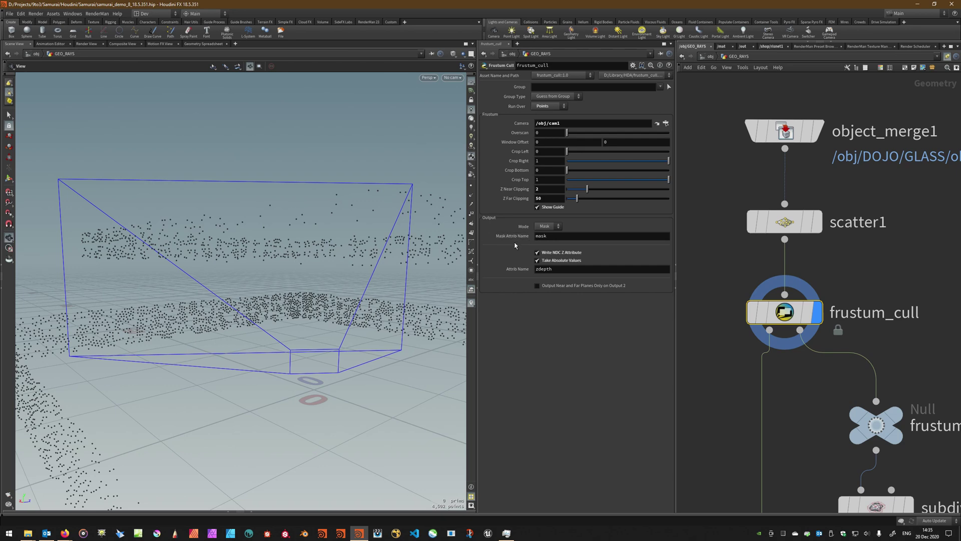
pyautogui.moveTo(771, 321)
pyautogui.click(735, 315)
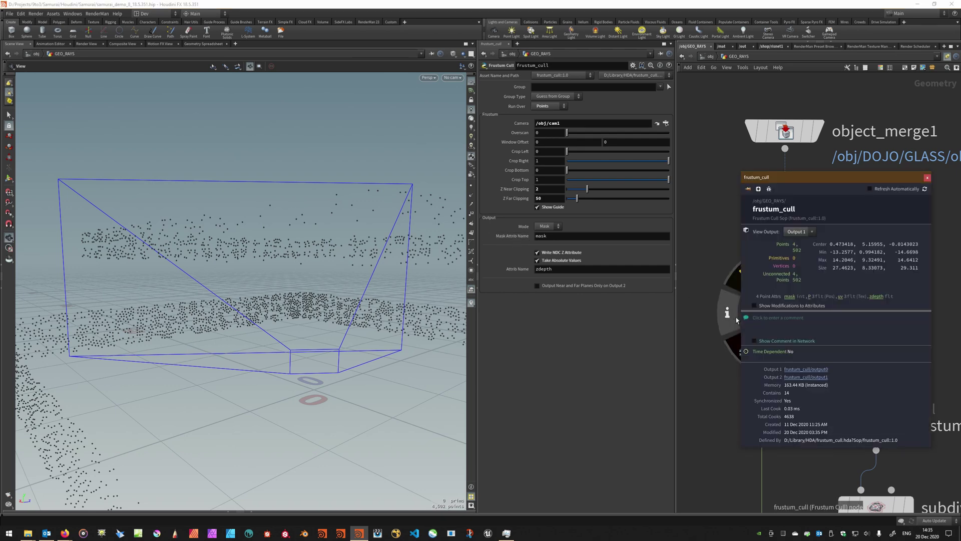
# Step: Visualize the mask attribute on the scattered points and set the frustum_cull output mode back to Cull
pyautogui.click(792, 298)
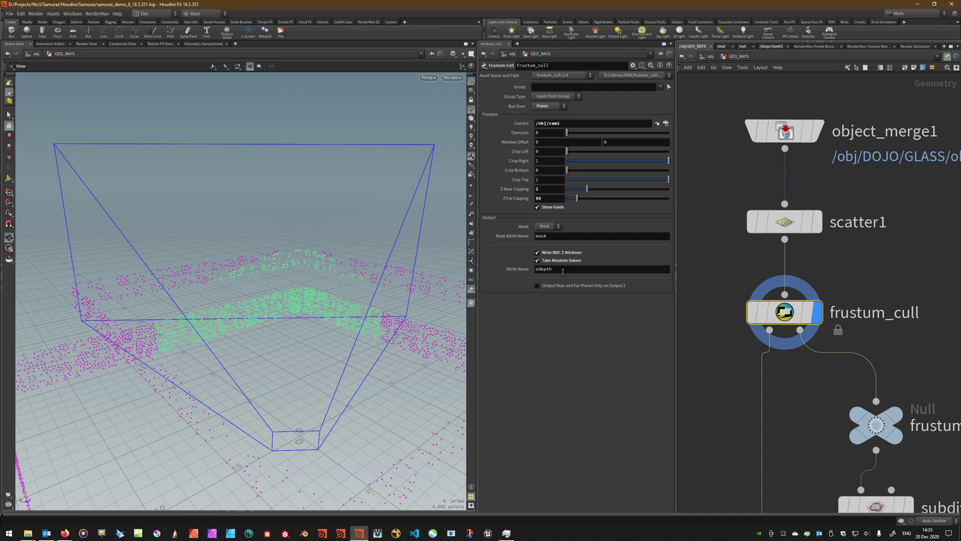
pyautogui.click(560, 227)
pyautogui.click(551, 237)
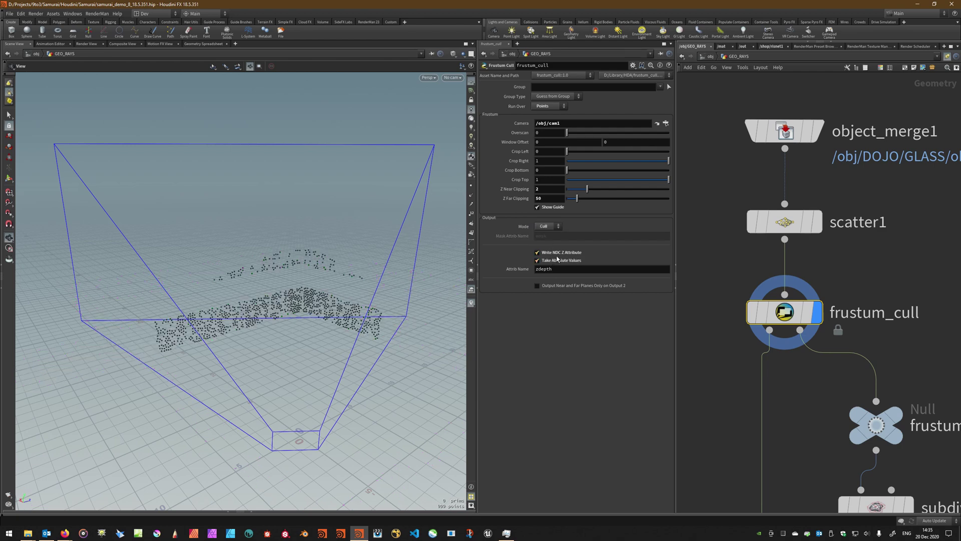
# Step: Expand the Geometry Spreadsheet to check the zdepth values of the culled points and inspect them from above
pyautogui.click(262, 512)
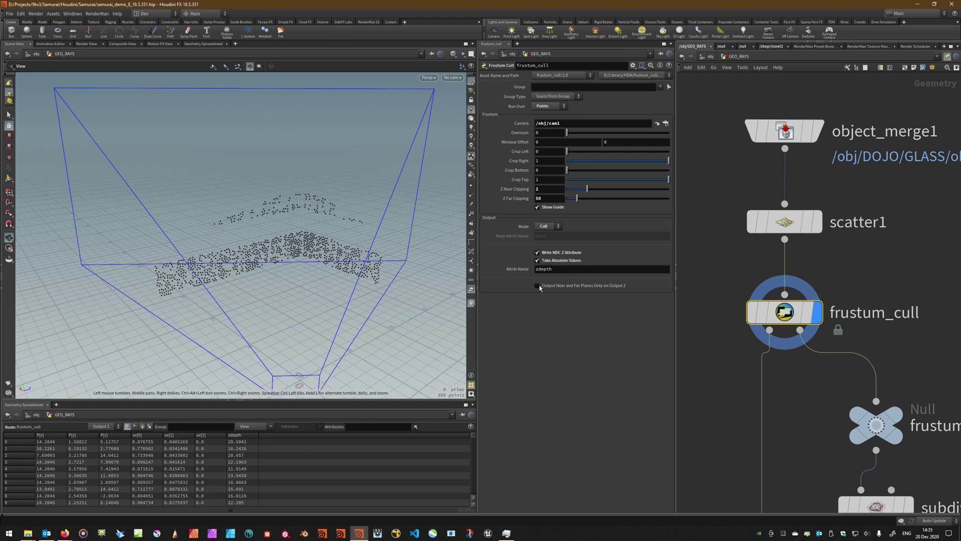
pyautogui.click(560, 261)
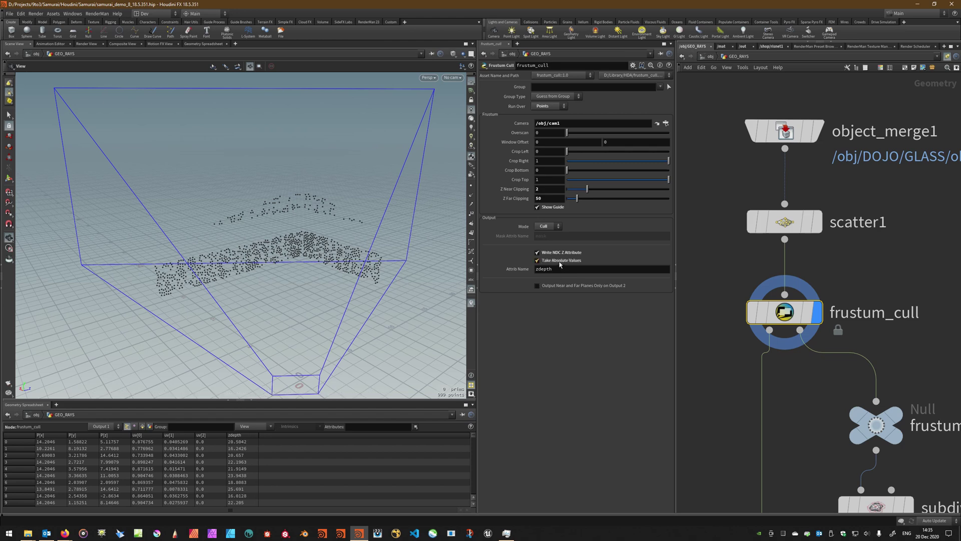
pyautogui.moveTo(314, 332); pyautogui.dragTo(288, 293, button='middle')
pyautogui.moveTo(289, 293); pyautogui.dragTo(295, 334)
pyautogui.moveTo(302, 262); pyautogui.dragTo(371, 268)
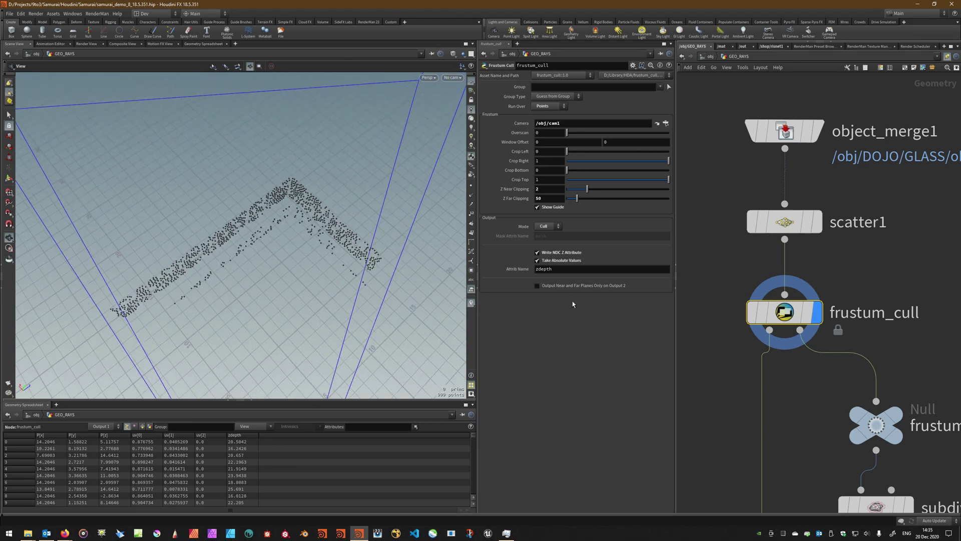
# Step: Display the normalize_zdepth node and visualize its zdepth attribute on the ray curves
pyautogui.scroll(-3, 766, 315)
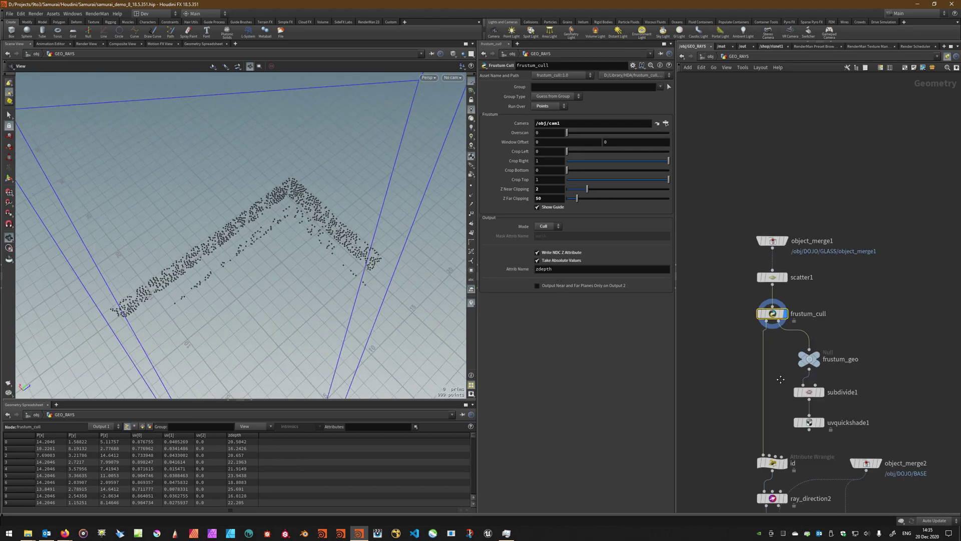
pyautogui.moveTo(781, 377); pyautogui.dragTo(778, 133, button='middle')
pyautogui.moveTo(901, 407); pyautogui.dragTo(922, 208, button='middle')
pyautogui.moveTo(888, 453); pyautogui.dragTo(879, 320, button='middle')
pyautogui.moveTo(829, 384); pyautogui.dragTo(821, 341, button='middle')
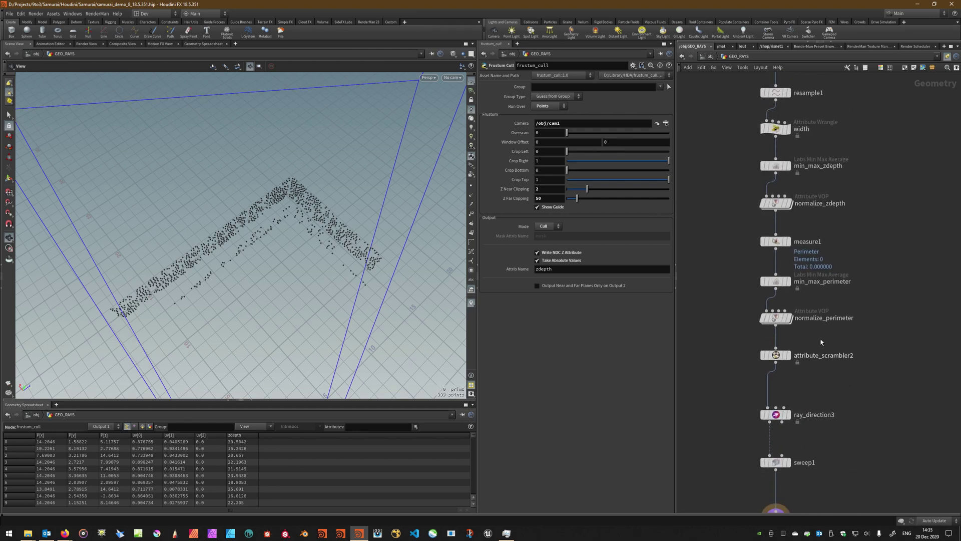
pyautogui.scroll(2, 803, 322)
pyautogui.moveTo(867, 452); pyautogui.dragTo(871, 484, button='middle')
pyautogui.click(790, 213)
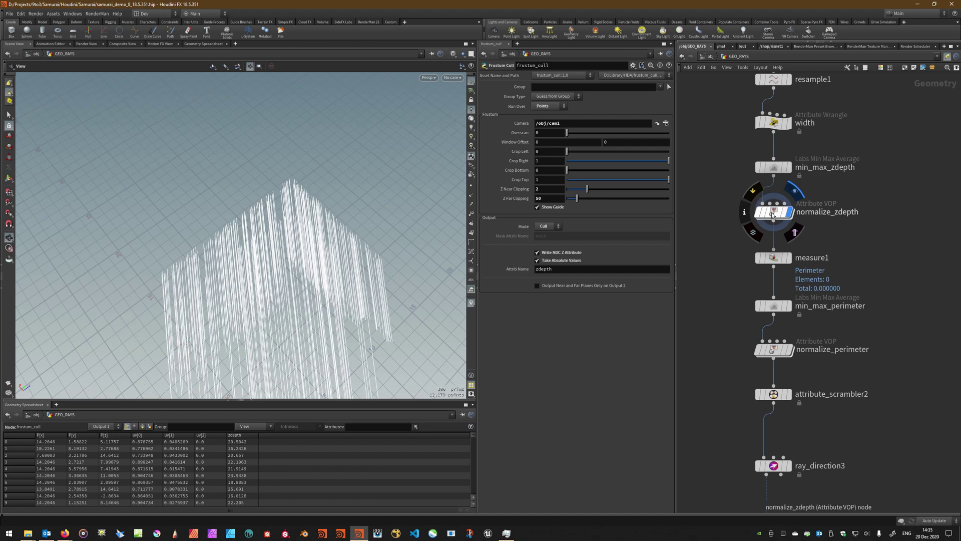
pyautogui.click(771, 213)
pyautogui.click(745, 212)
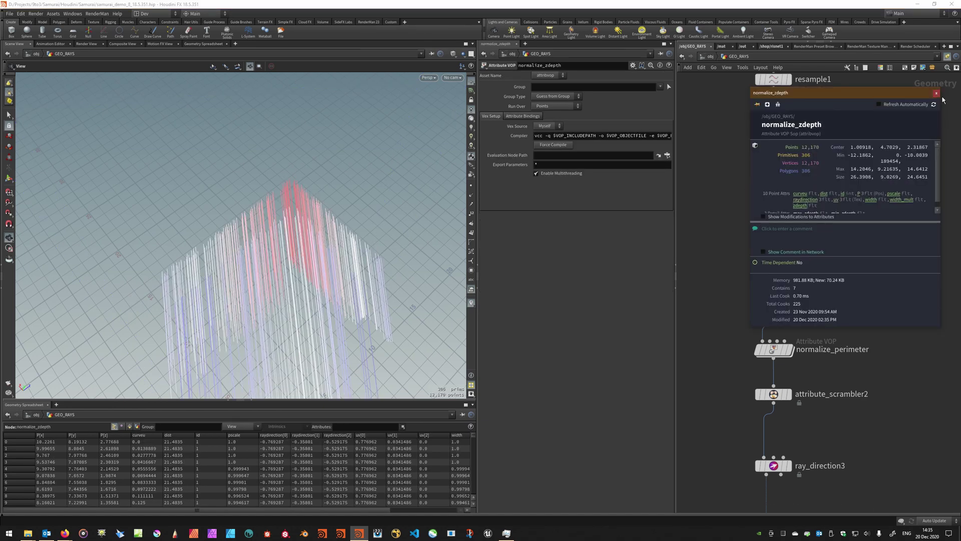
pyautogui.moveTo(252, 311); pyautogui.dragTo(317, 300)
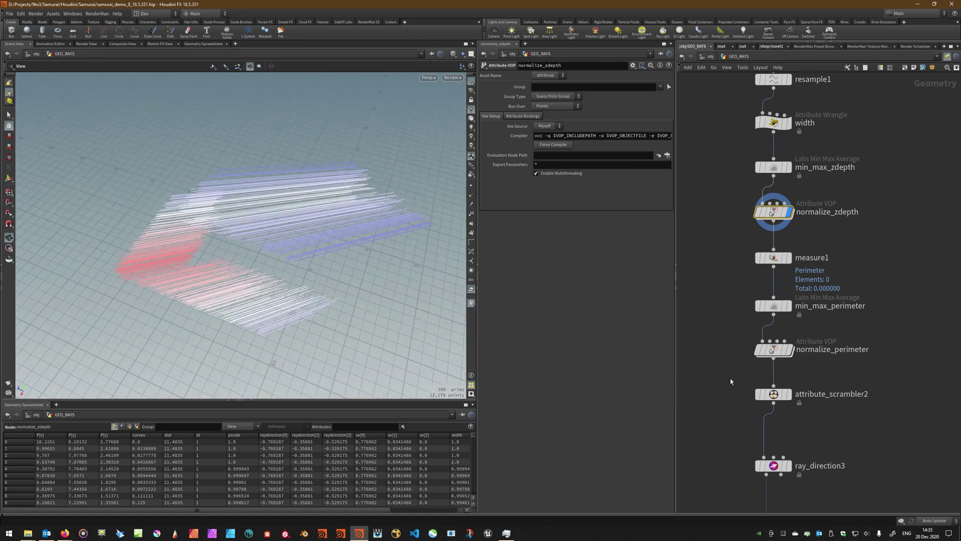
# Step: Display the attribute_scrambler2 and ray_direction3 nodes in turn to inspect their parameters
pyautogui.click(788, 394)
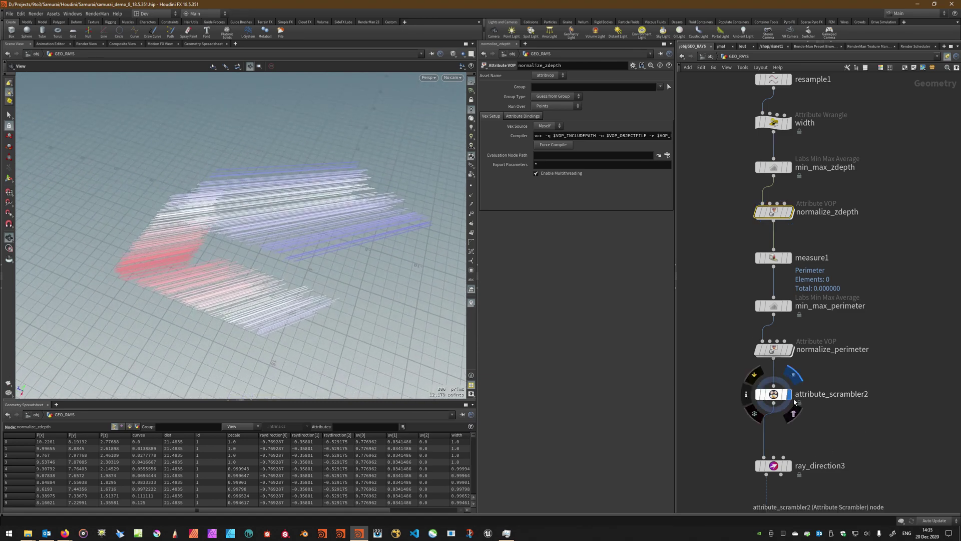
pyautogui.click(784, 396)
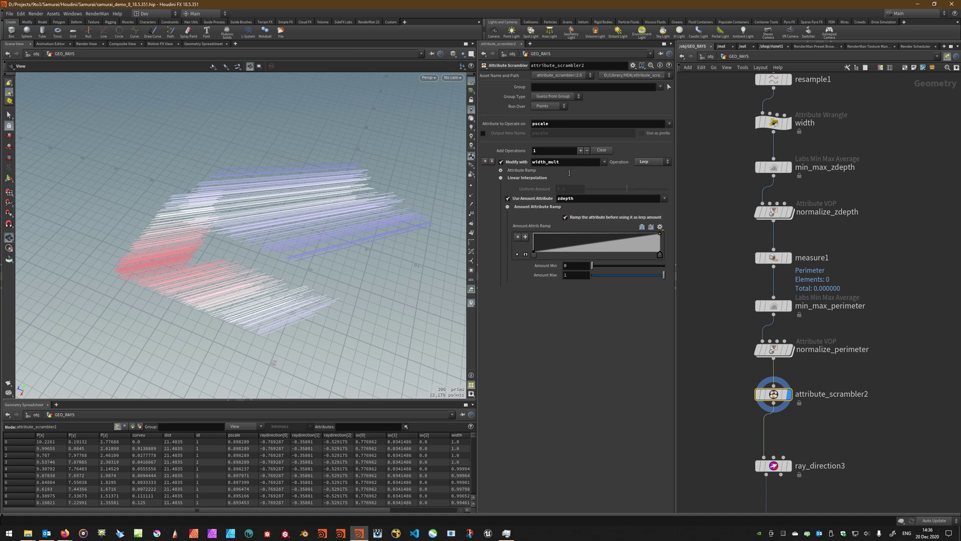
pyautogui.click(779, 472)
pyautogui.click(778, 469)
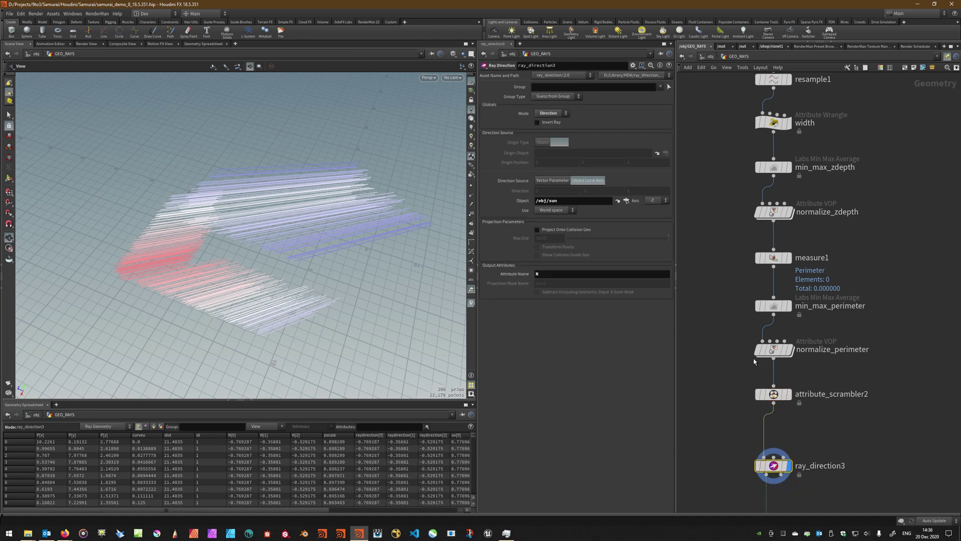
# Step: Display the sweep1 node and examine how the ribbon widths vary with depth across the god rays
pyautogui.moveTo(755, 361); pyautogui.dragTo(738, 223, button='middle')
pyautogui.click(771, 385)
pyautogui.click(760, 386)
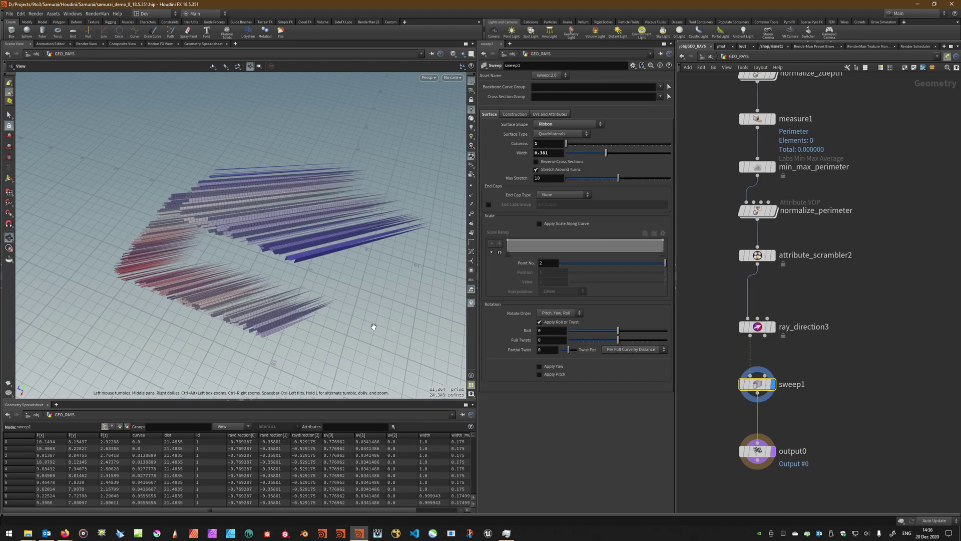
pyautogui.moveTo(373, 327); pyautogui.dragTo(145, 331)
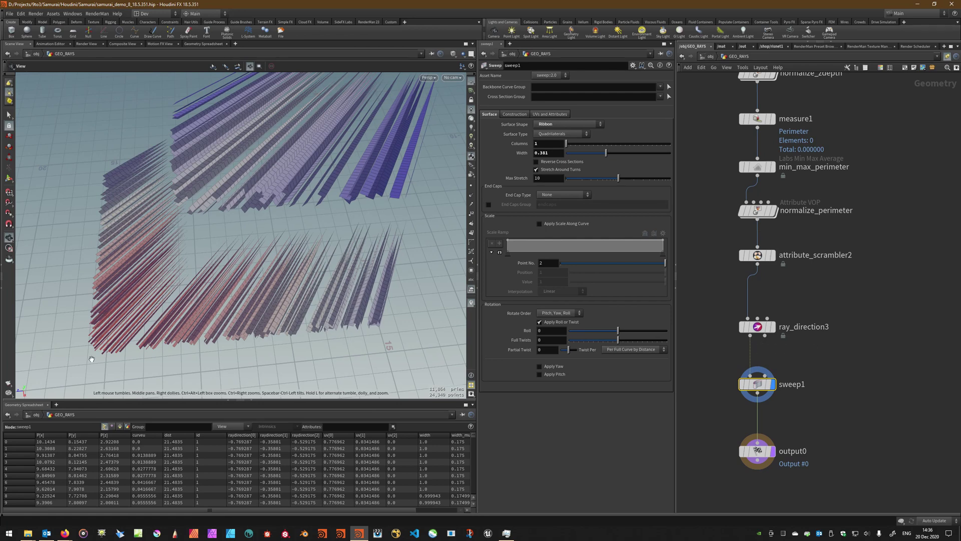
pyautogui.scroll(5, 192, 302)
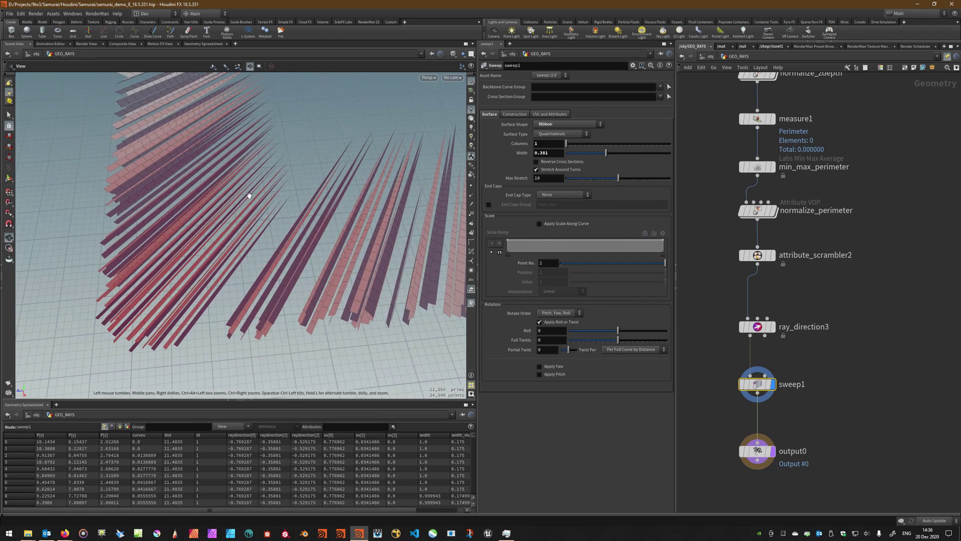
pyautogui.moveTo(177, 298); pyautogui.dragTo(415, 152)
pyautogui.moveTo(415, 152); pyautogui.dragTo(376, 225, button='middle')
# Step: Return to the frustum_cull node and display its culled points with the frustum guide
pyautogui.scroll(-5, 855, 314)
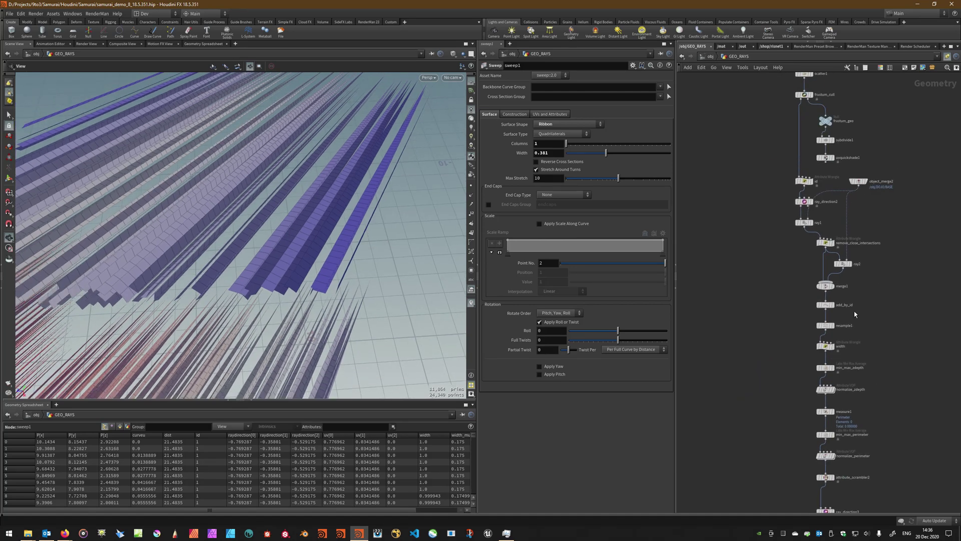
pyautogui.click(803, 94)
pyautogui.press('f')
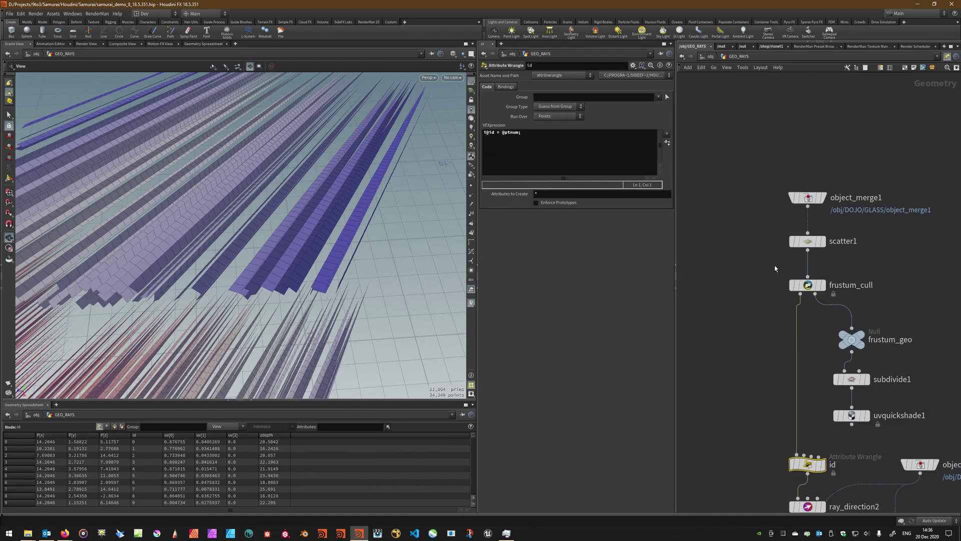
pyautogui.click(822, 284)
pyautogui.moveTo(165, 301); pyautogui.dragTo(167, 238)
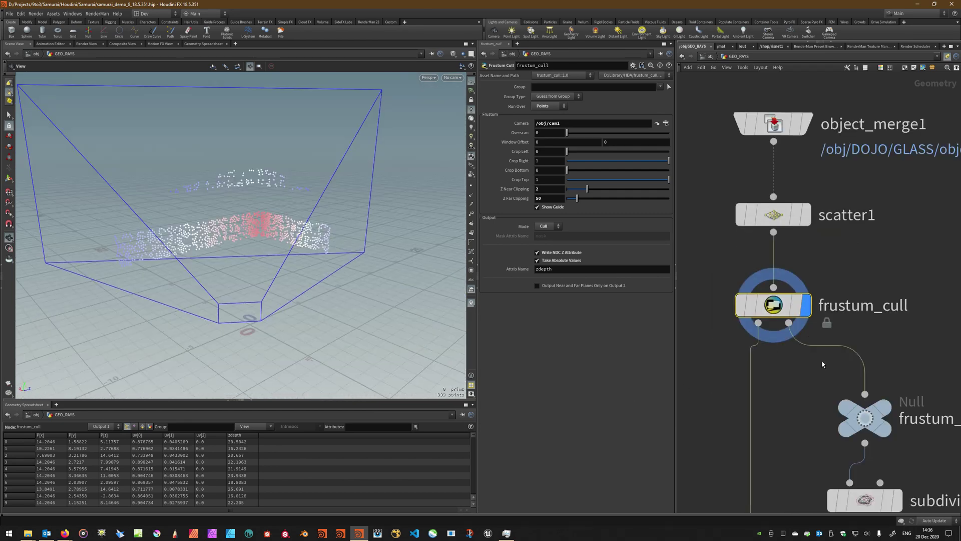
# Step: Enter the frustum_cull asset and examine its internal network and the VEX code of the frustum_geo wrangle
pyautogui.doubleClick(785, 314)
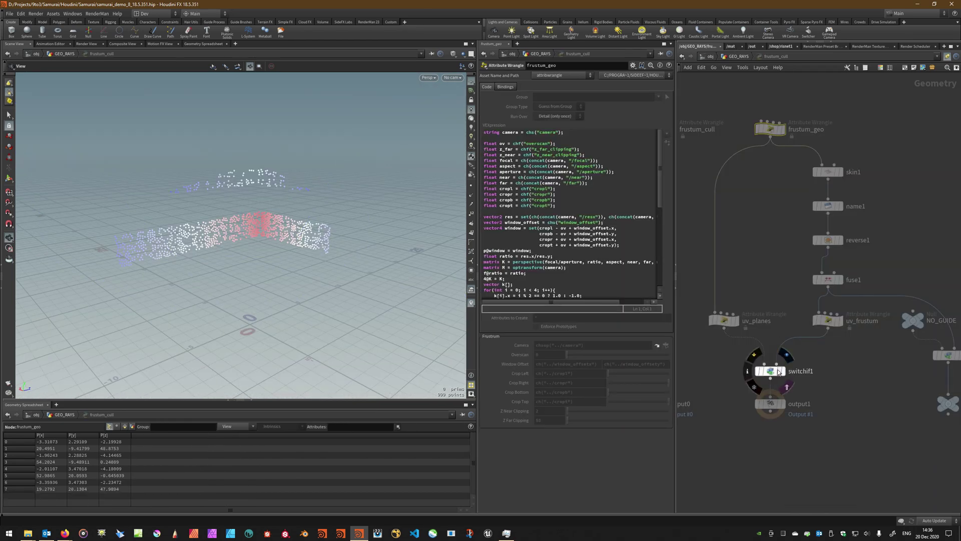
pyautogui.scroll(-5, 756, 336)
pyautogui.moveTo(804, 410); pyautogui.dragTo(841, 401, button='middle')
pyautogui.scroll(3, 840, 401)
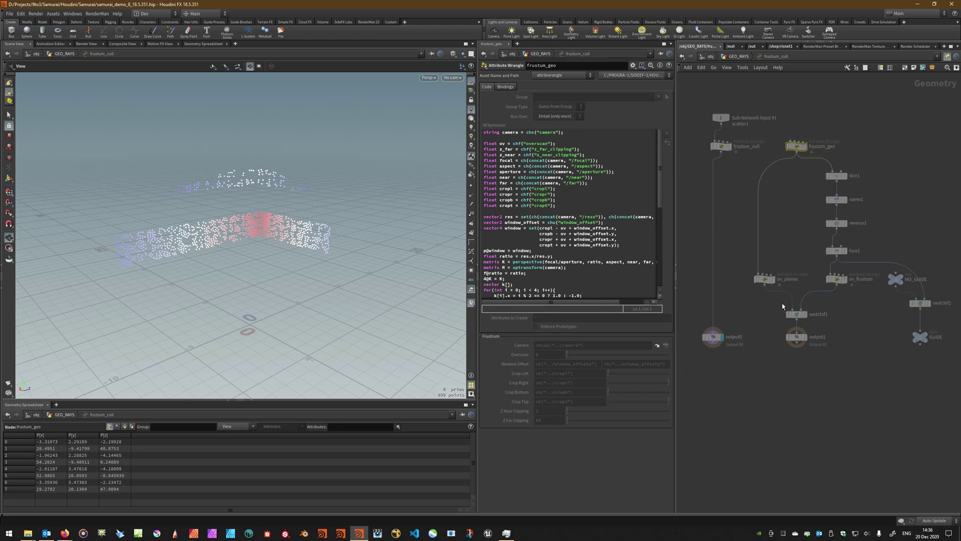
pyautogui.moveTo(781, 268); pyautogui.dragTo(785, 303, button='middle')
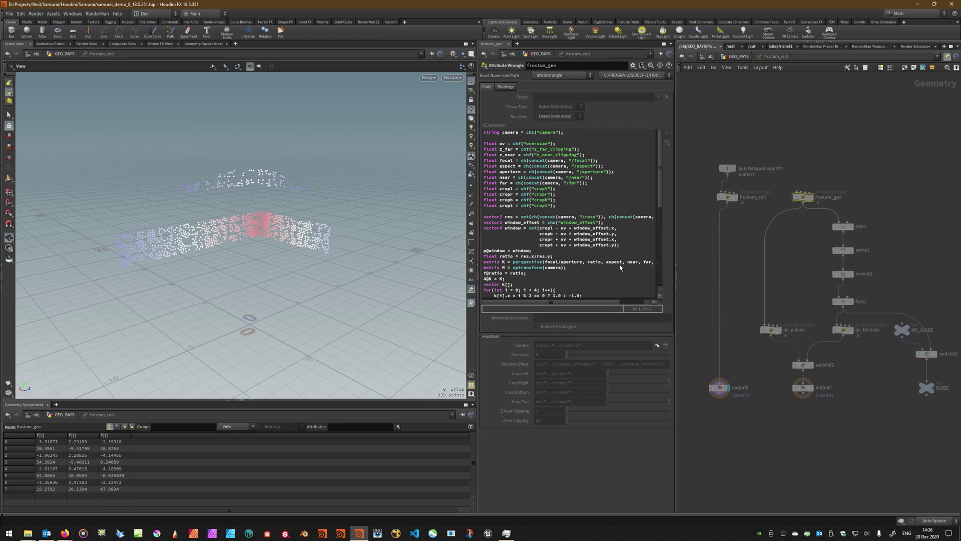
pyautogui.scroll(3, 801, 206)
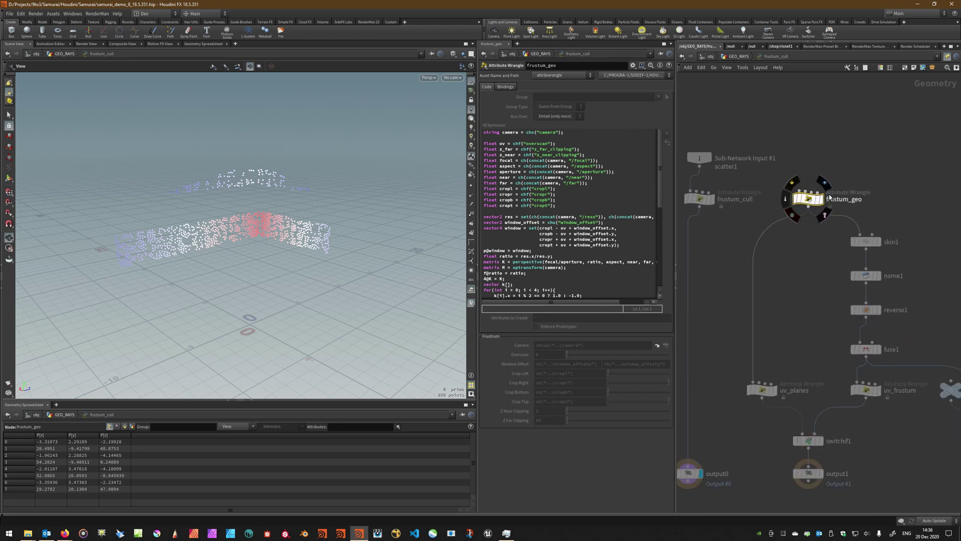
pyautogui.scroll(3, 818, 204)
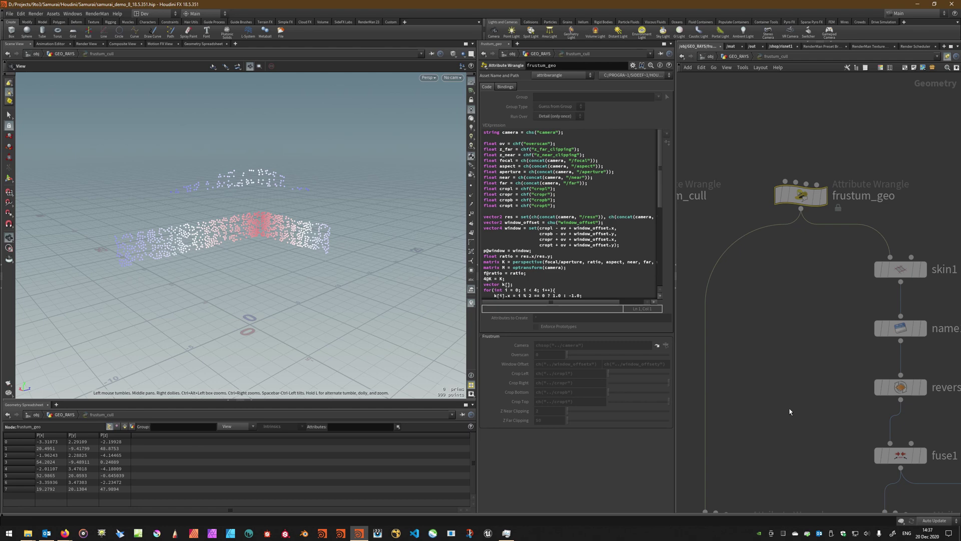
pyautogui.scroll(-5, 789, 412)
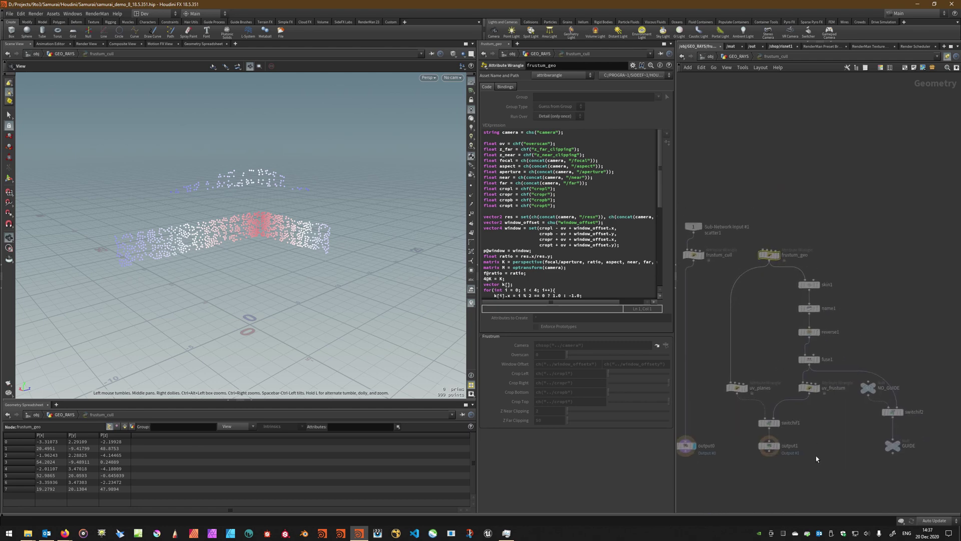